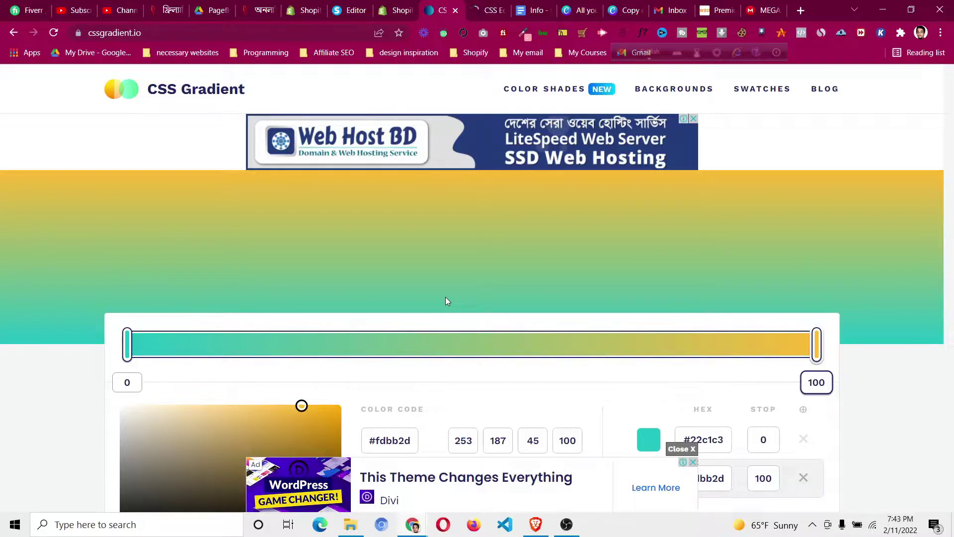
- Switch to the systeme.io Editor tab, keeping the teal-to-yellow gradient ready on cssgradient.io
click(352, 9)
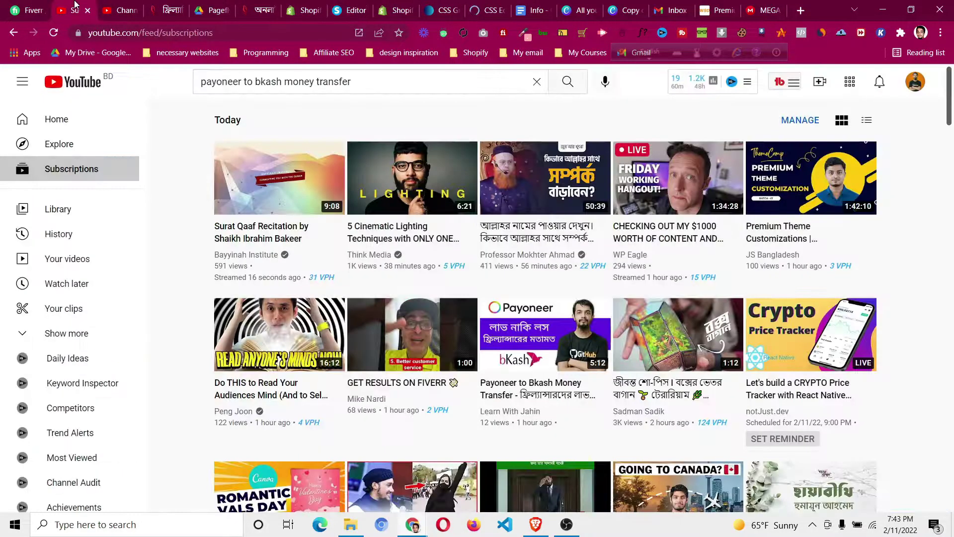
- Open your own YouTube channel's Videos tab and scroll through the uploaded tutorials
click(73, 10)
click(915, 82)
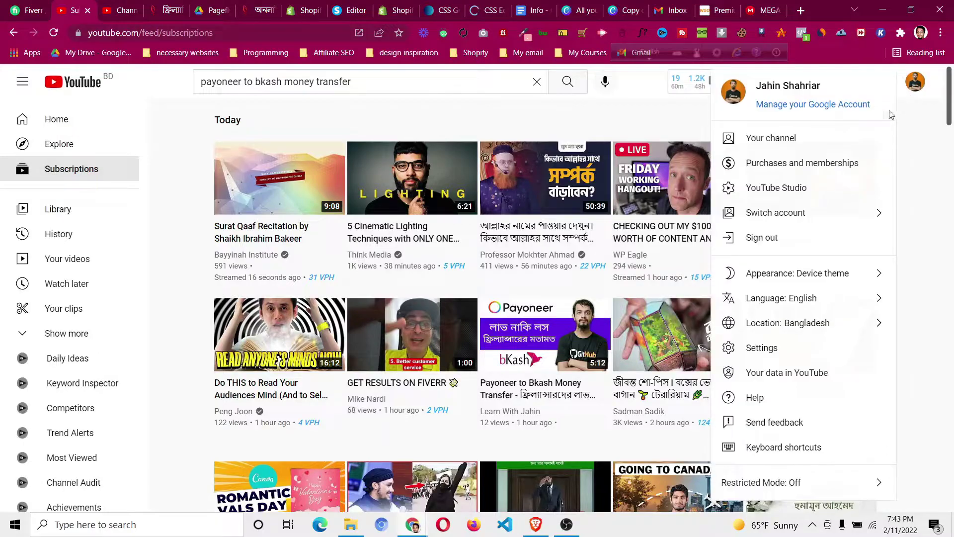
click(839, 142)
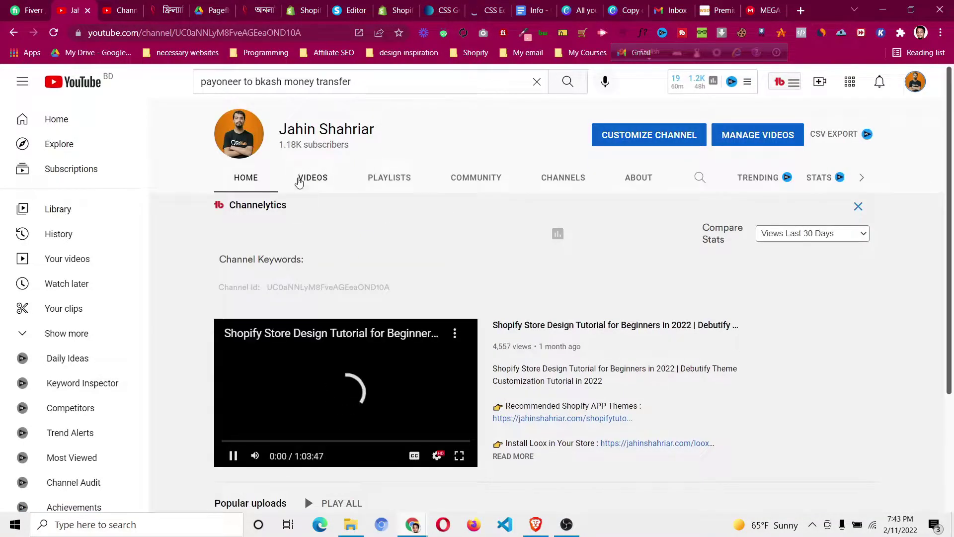
click(299, 180)
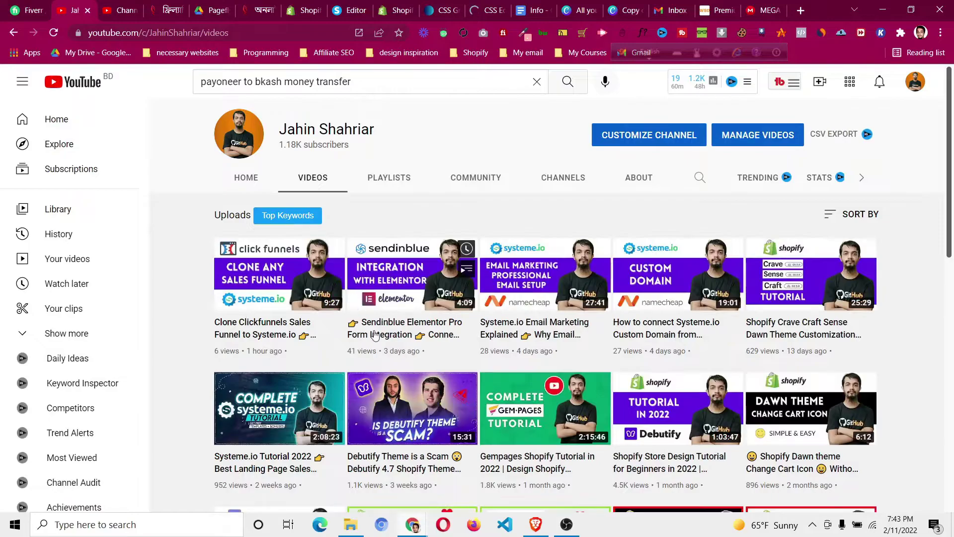
scroll(554, 320, down, 1)
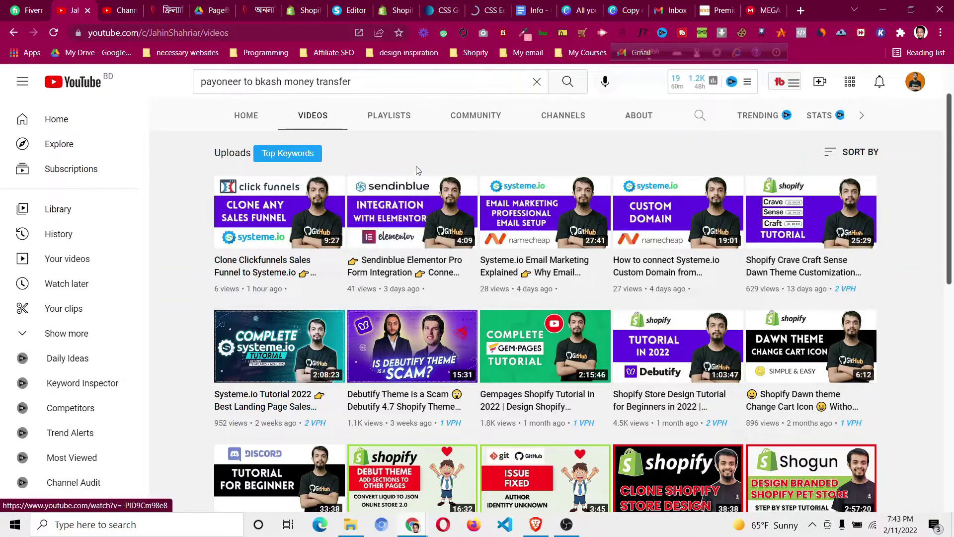
- Switch back to the systeme.io Editor tab showing the Join Our Facebook Group hero
click(351, 10)
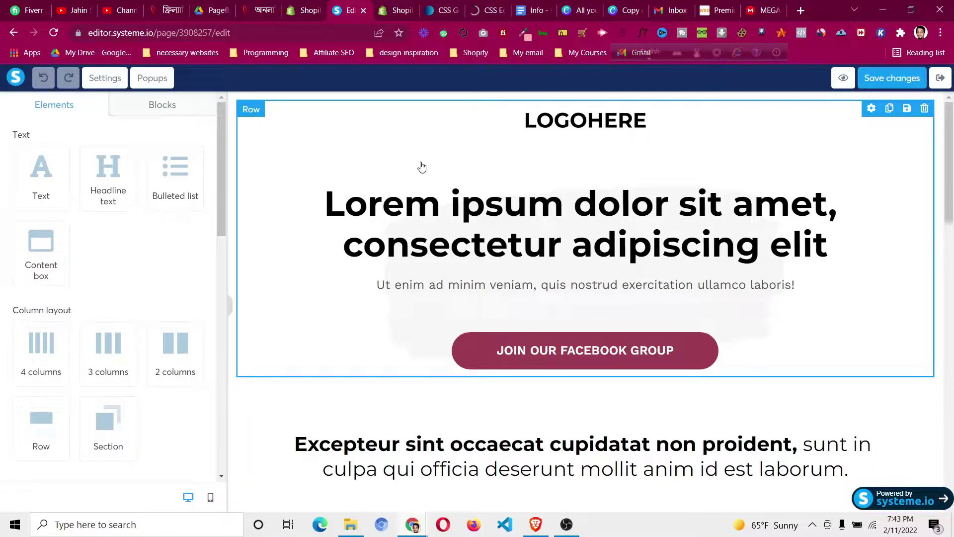
- Scroll to the teal-to-yellow linear-gradient CSS on cssgradient.io, then return to the systeme.io editor
key(ctrl+Tab)
key(ctrl+Tab)
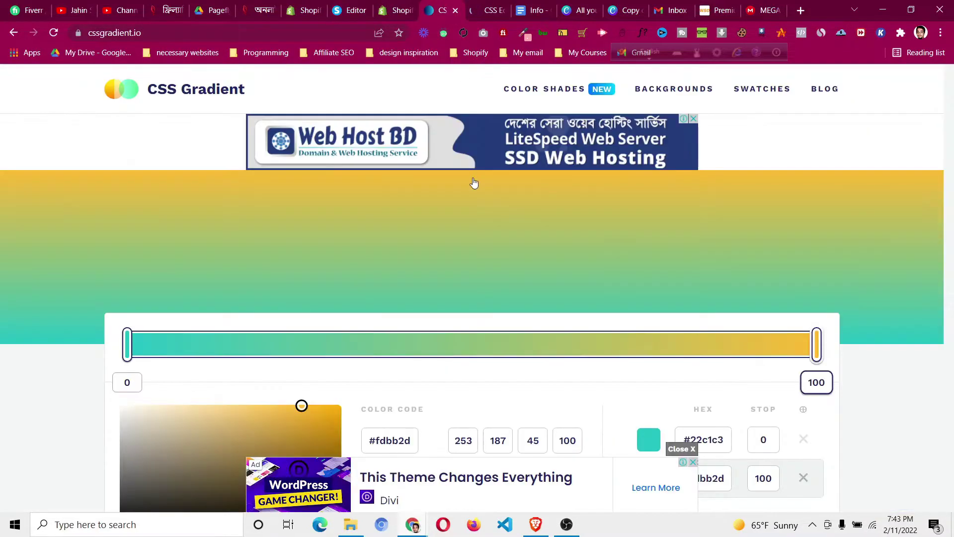
scroll(411, 281, down, 5)
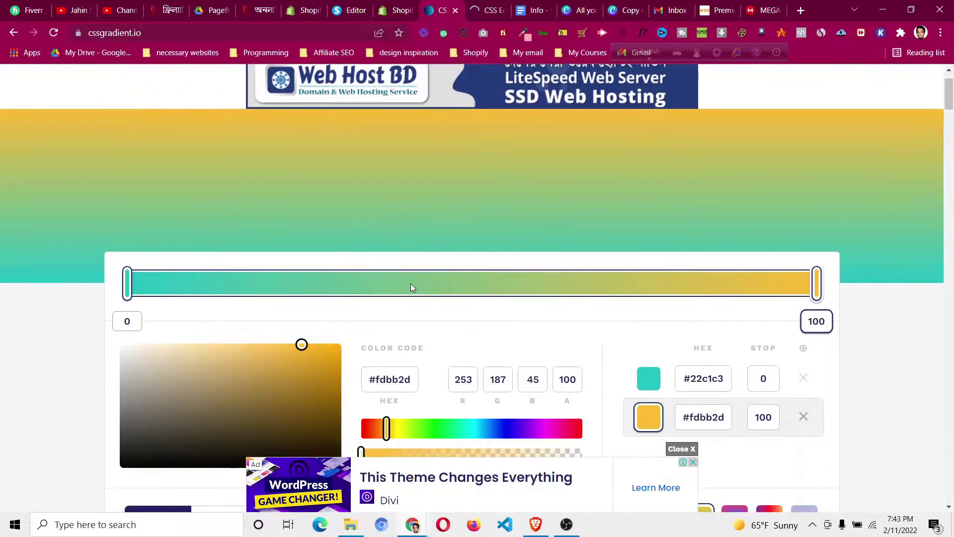
scroll(410, 281, up, 5)
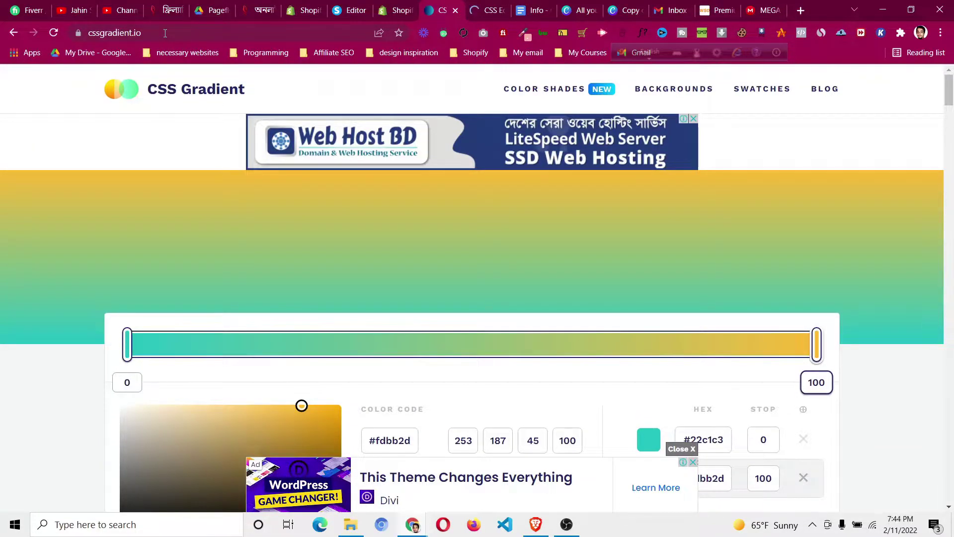
scroll(282, 203, down, 6)
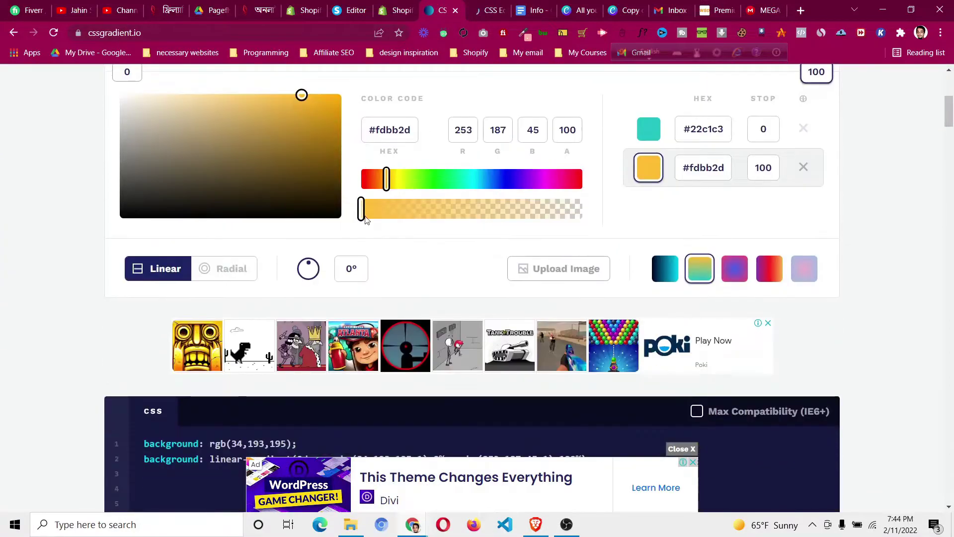
scroll(840, 226, down, 2)
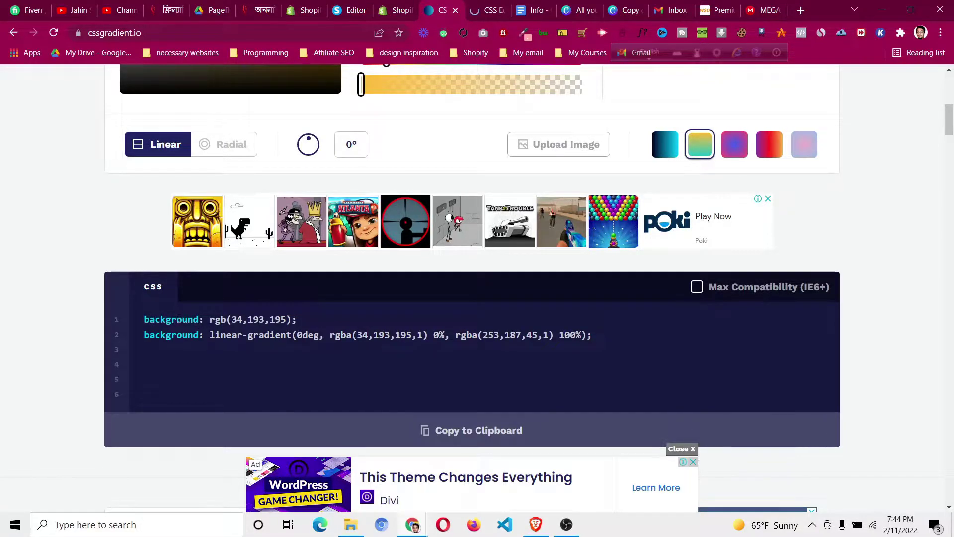
click(350, 7)
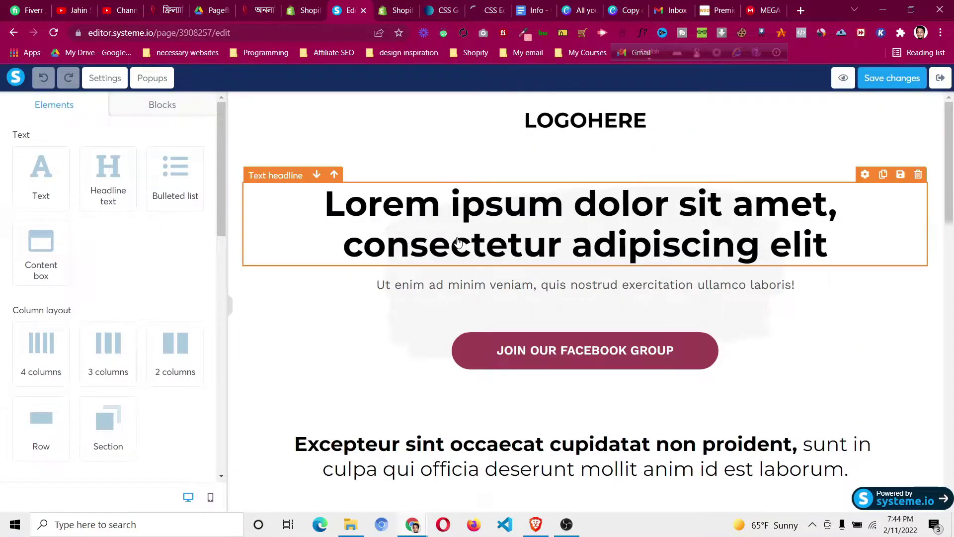
- Drop a new Section below the hero and place a Headline element inside it
scroll(338, 343, down, 1)
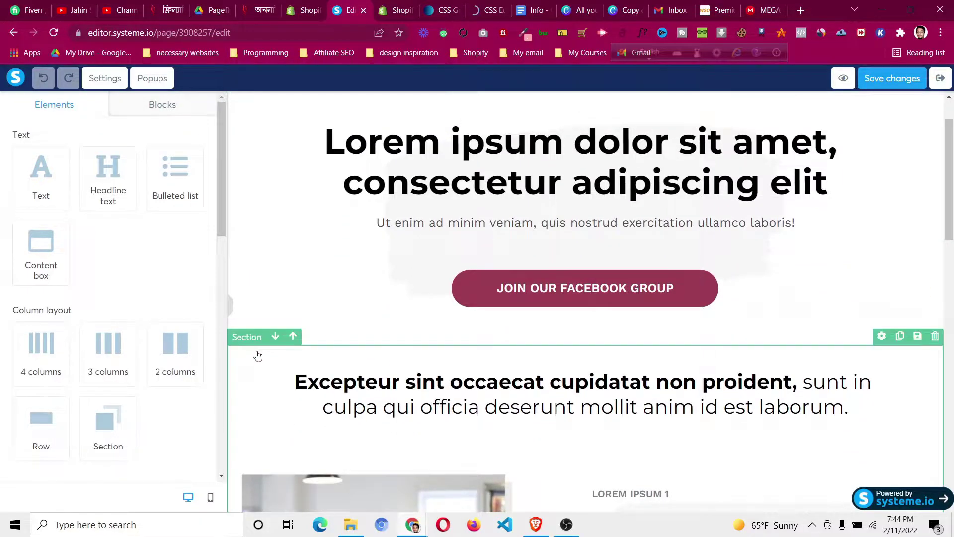
scroll(259, 350, down, 2)
scroll(260, 348, up, 3)
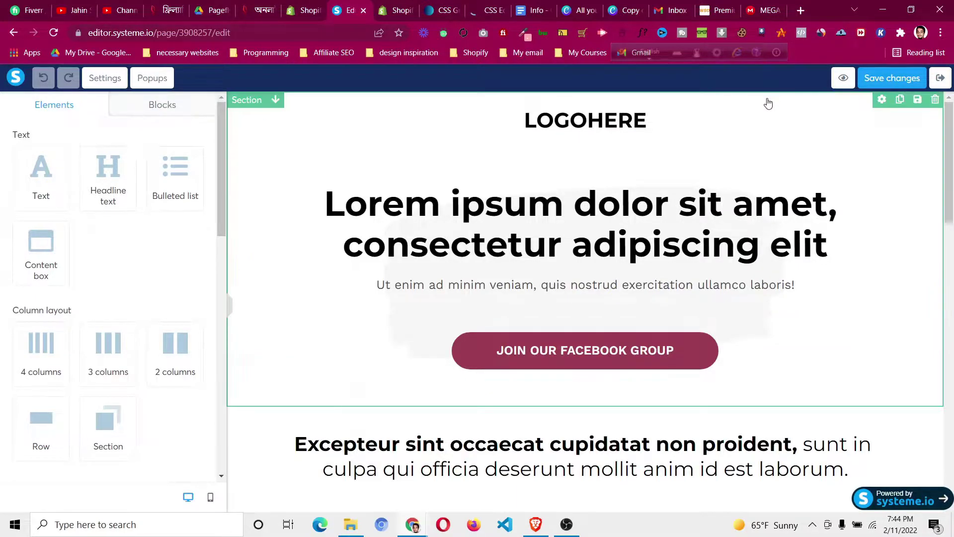
scroll(336, 261, down, 2)
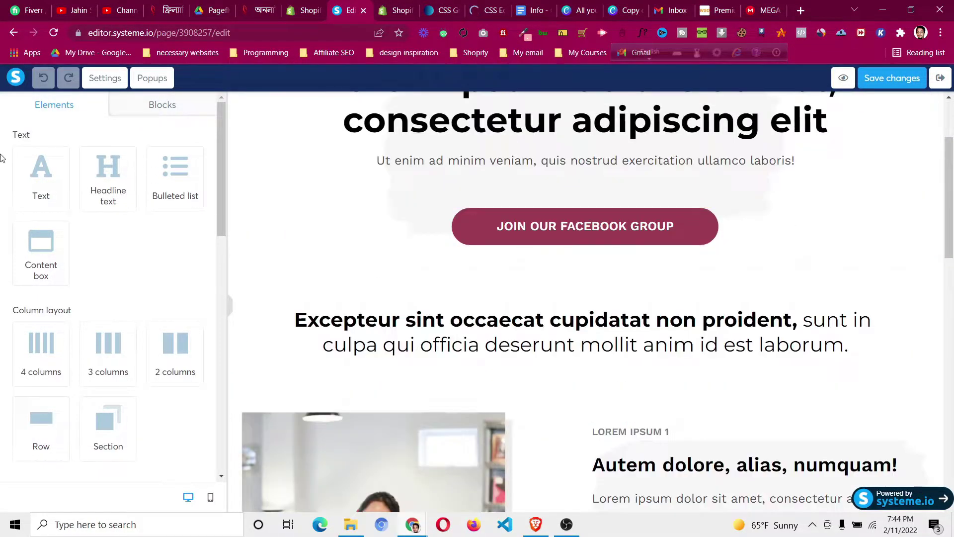
drag(114, 437, 456, 304)
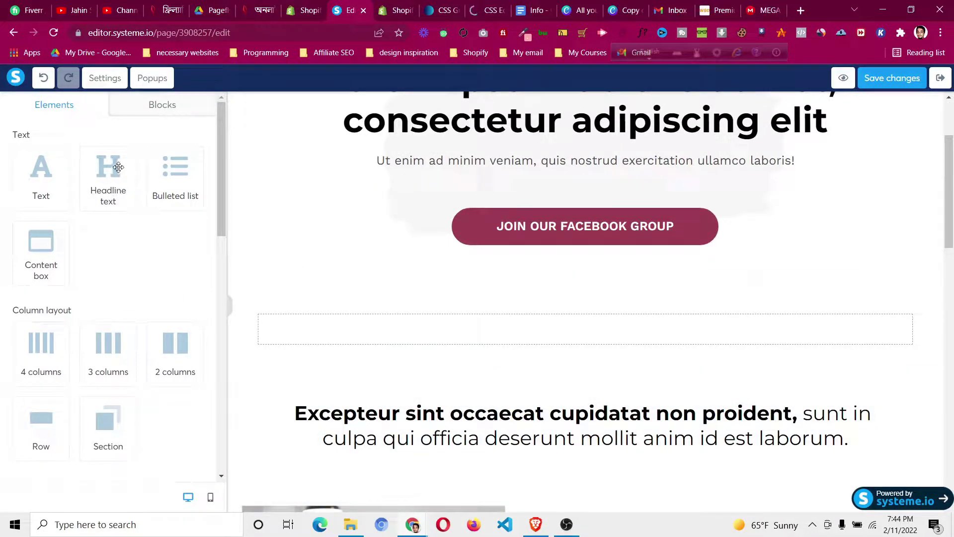
drag(118, 167, 549, 341)
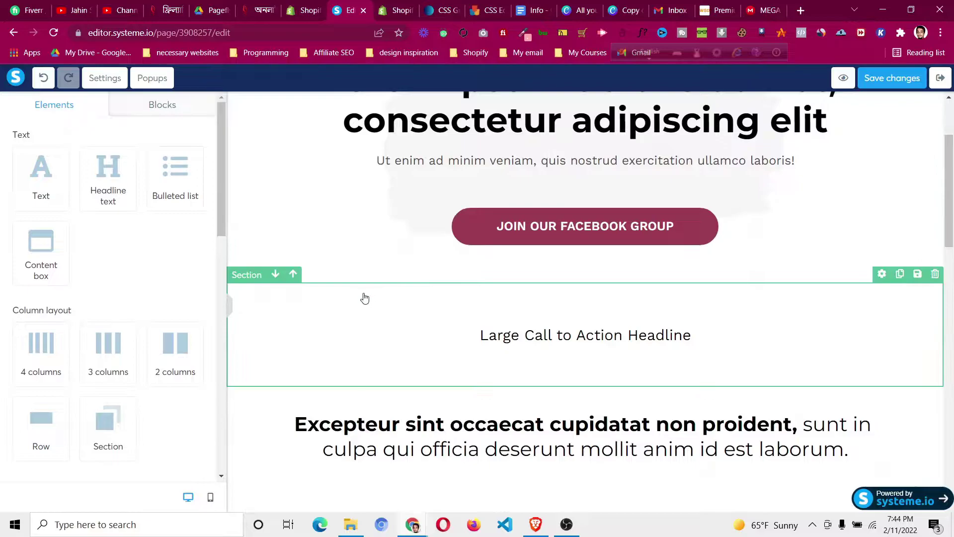
- Set the section's background to purple 9013FE and its inner background to red C93838
click(368, 295)
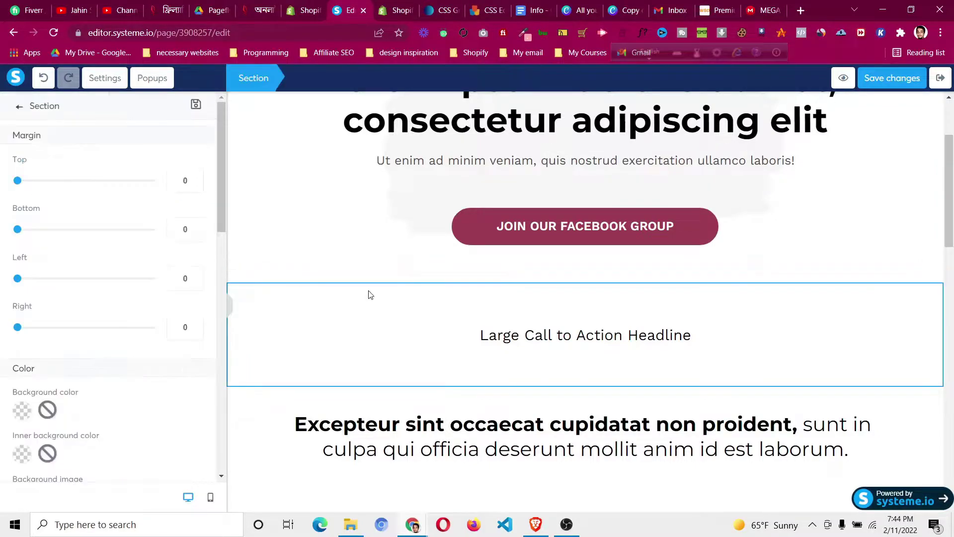
scroll(54, 328, down, 1)
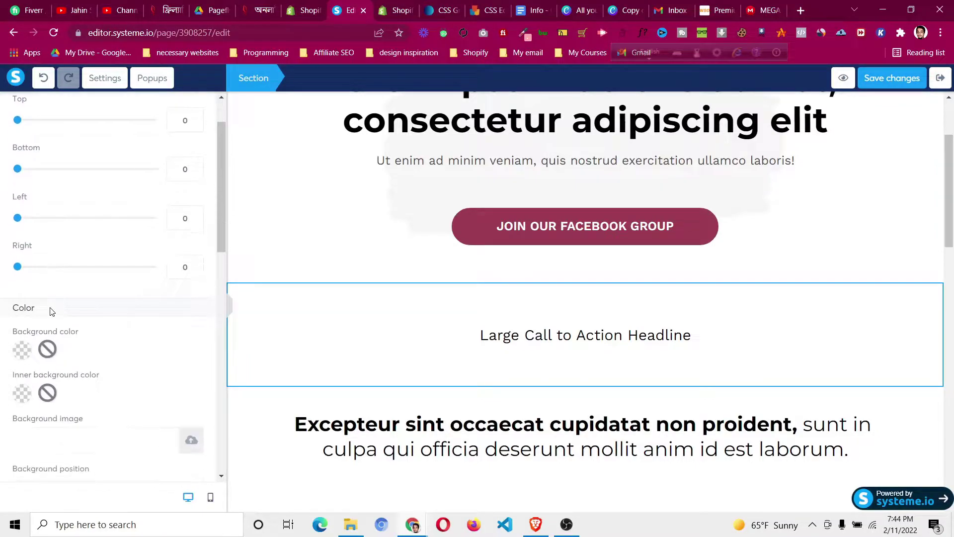
click(22, 348)
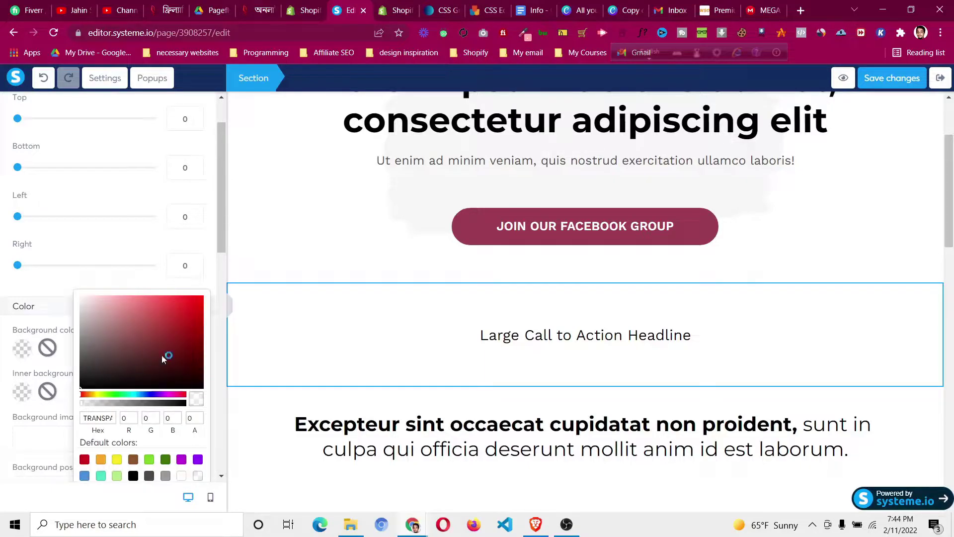
click(125, 358)
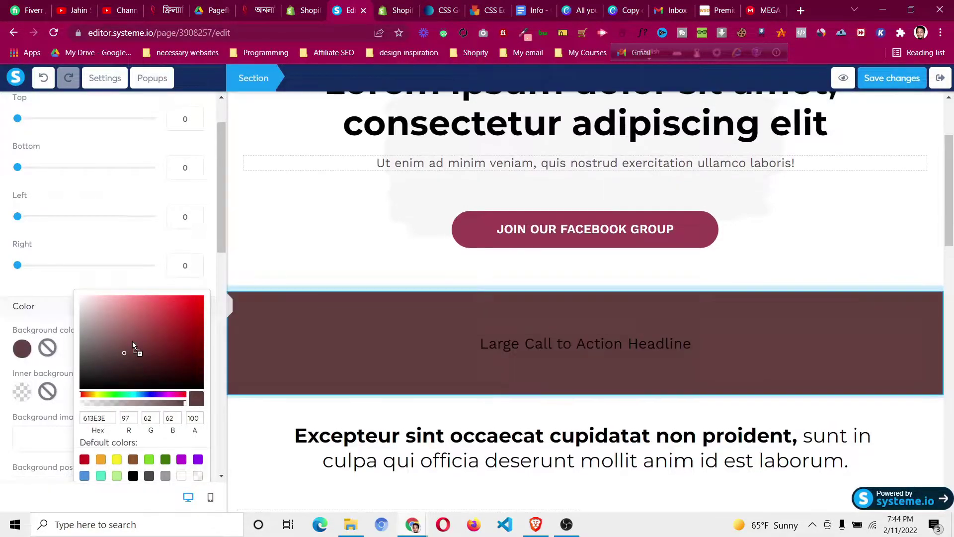
click(198, 460)
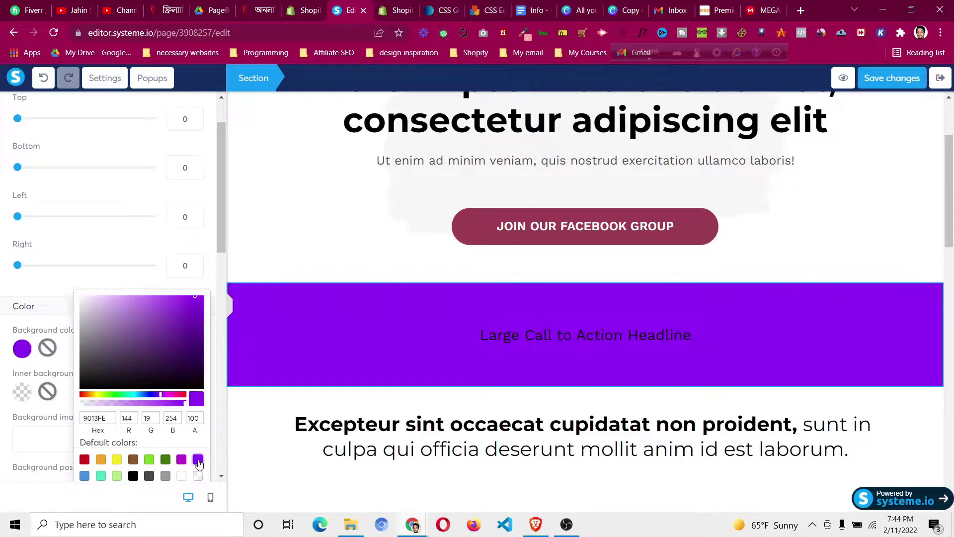
click(24, 397)
click(25, 392)
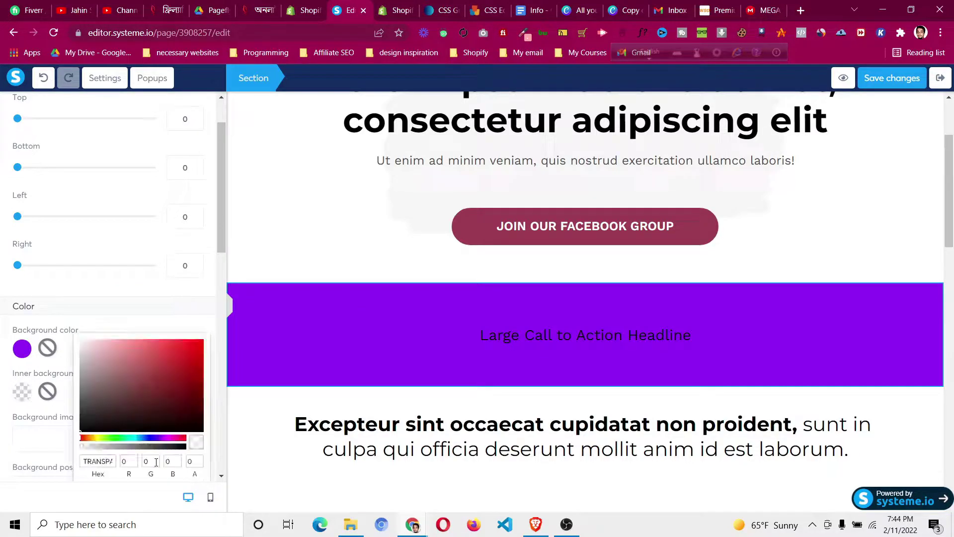
click(170, 358)
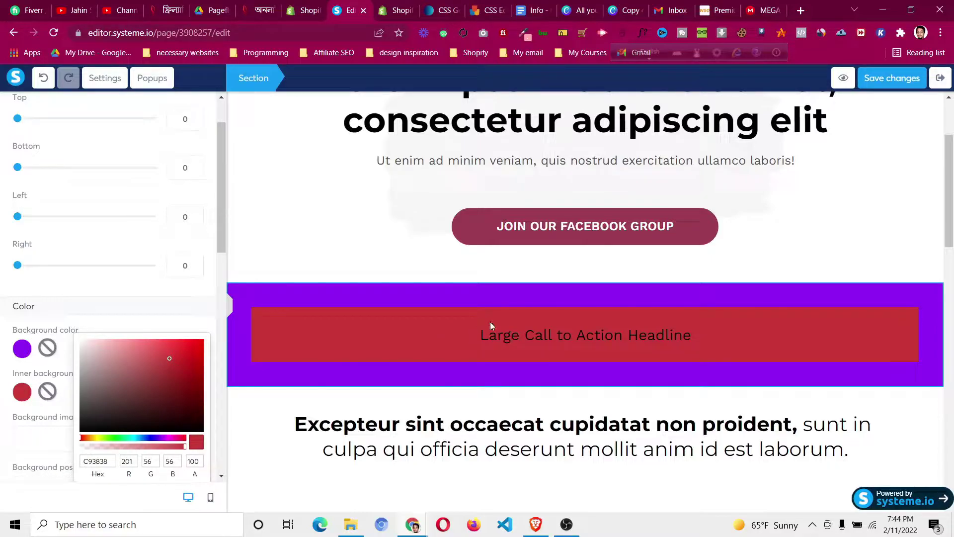
click(397, 329)
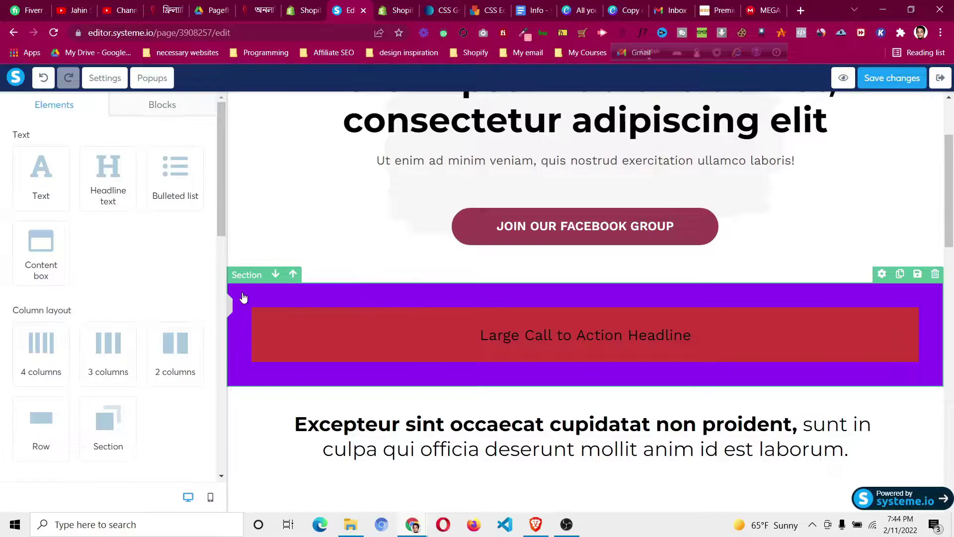
- Clear the red inner background color so the headline sits directly on purple 9013FE
click(454, 304)
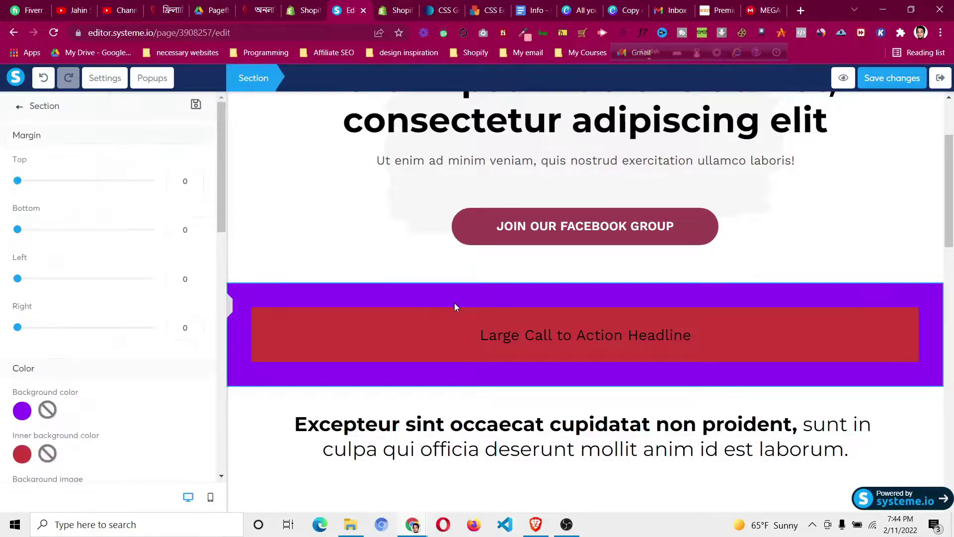
scroll(98, 345, down, 2)
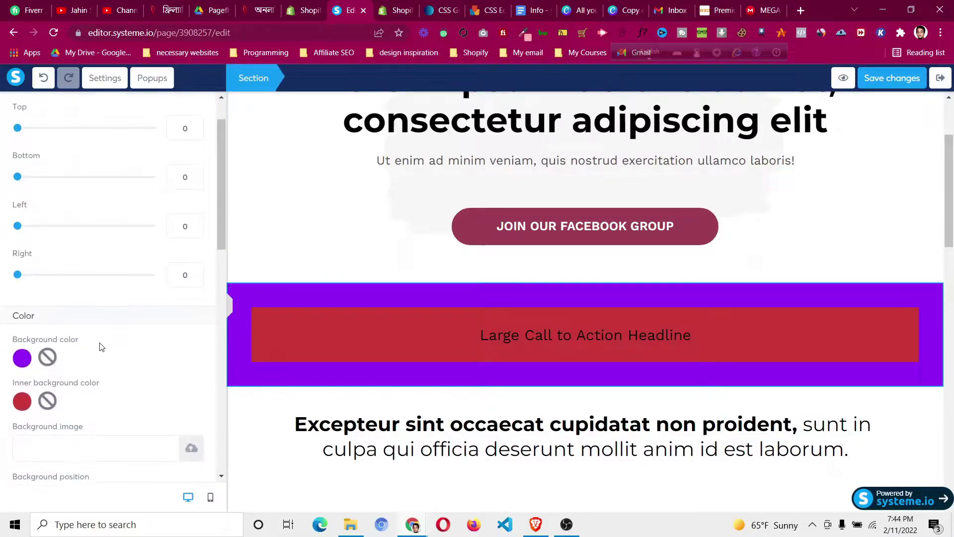
click(48, 393)
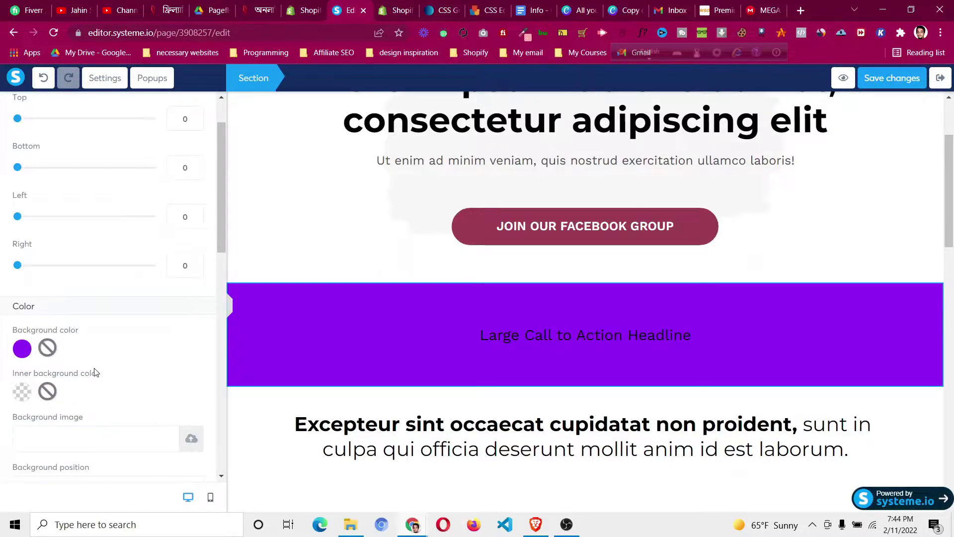
click(29, 351)
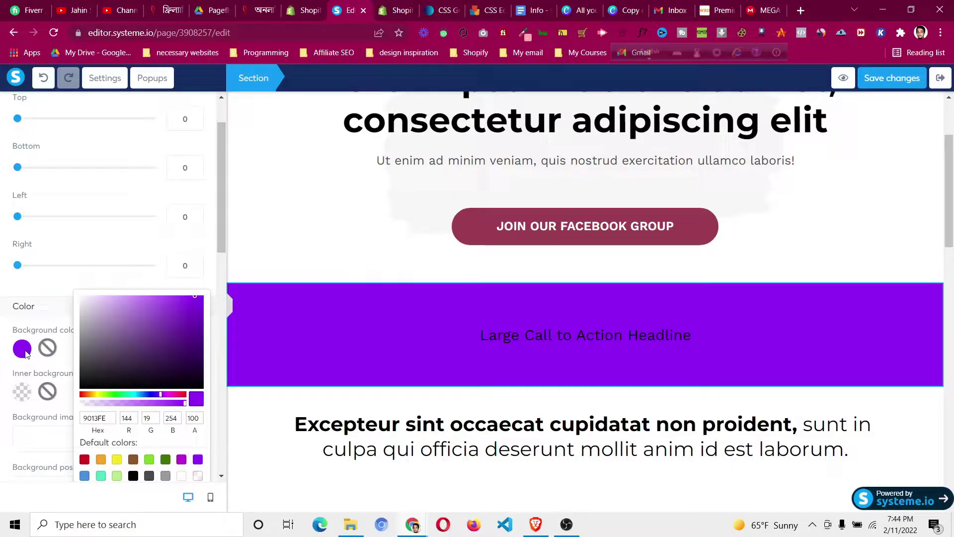
click(27, 351)
scroll(131, 347, down, 3)
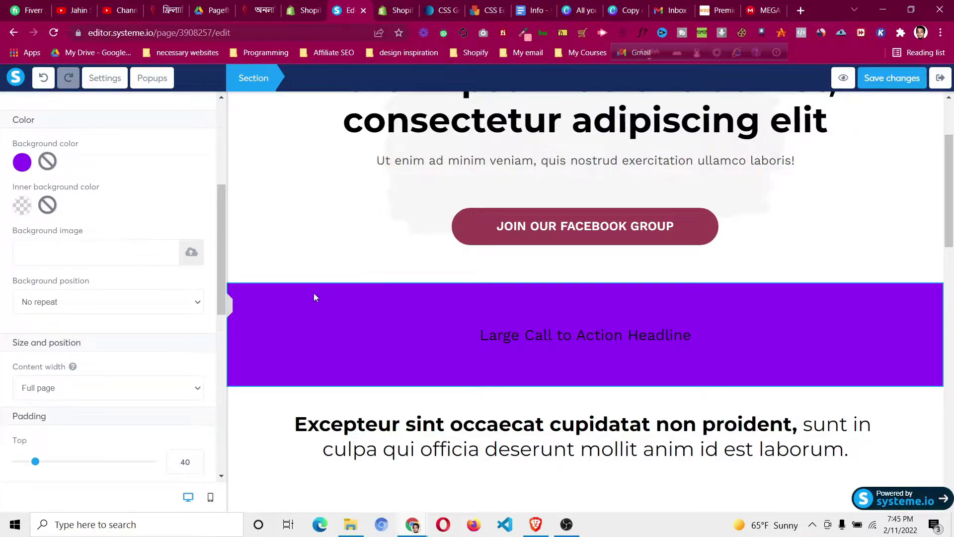
- Reselect the call-to-action section and scroll its settings to the HTML attributes ID section-edee715c
click(256, 298)
click(254, 297)
scroll(115, 273, down, 6)
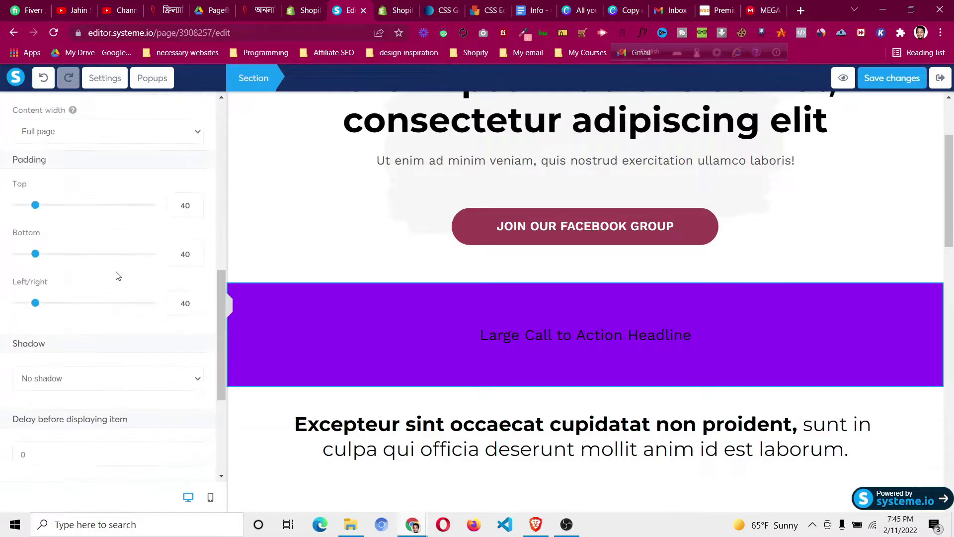
scroll(118, 276, down, 4)
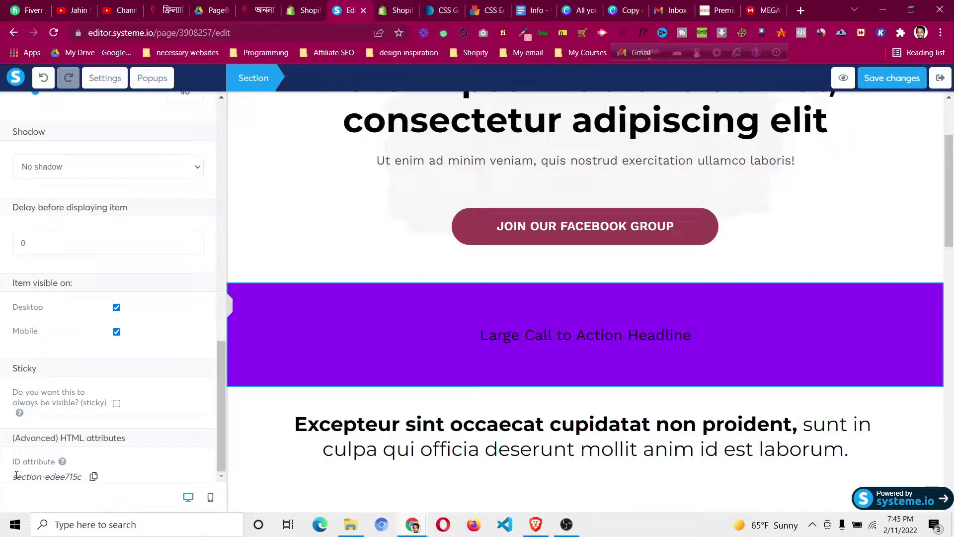
- Copy the section ID section-edee715c from the HTML attributes
drag(15, 477, 82, 480)
right_click(75, 481)
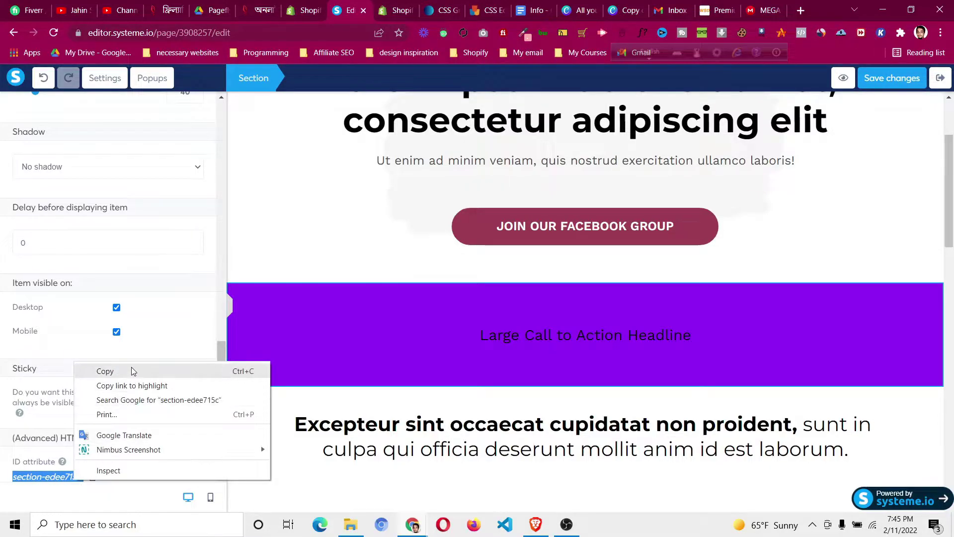
click(105, 371)
- Remove the purple background color so the call-to-action section turns white
scroll(107, 304, up, 10)
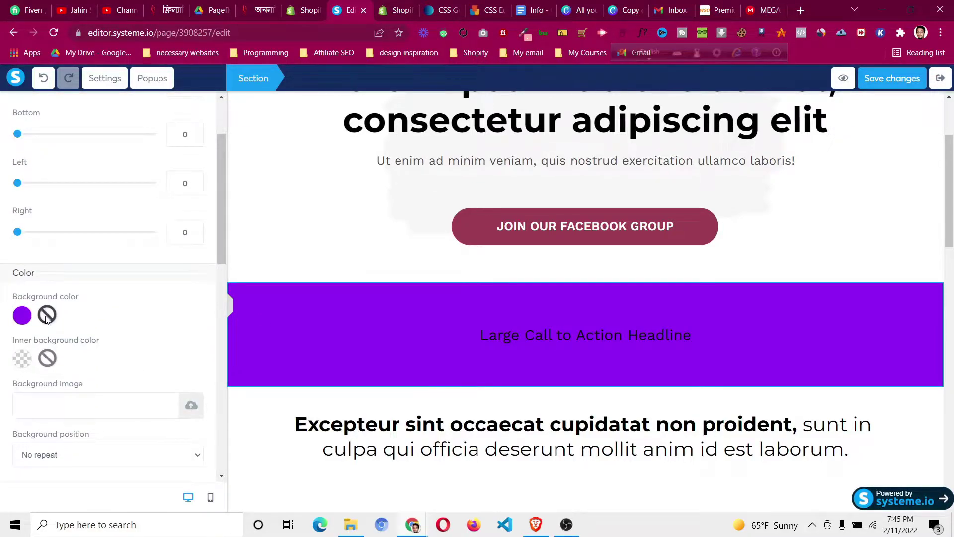
click(47, 316)
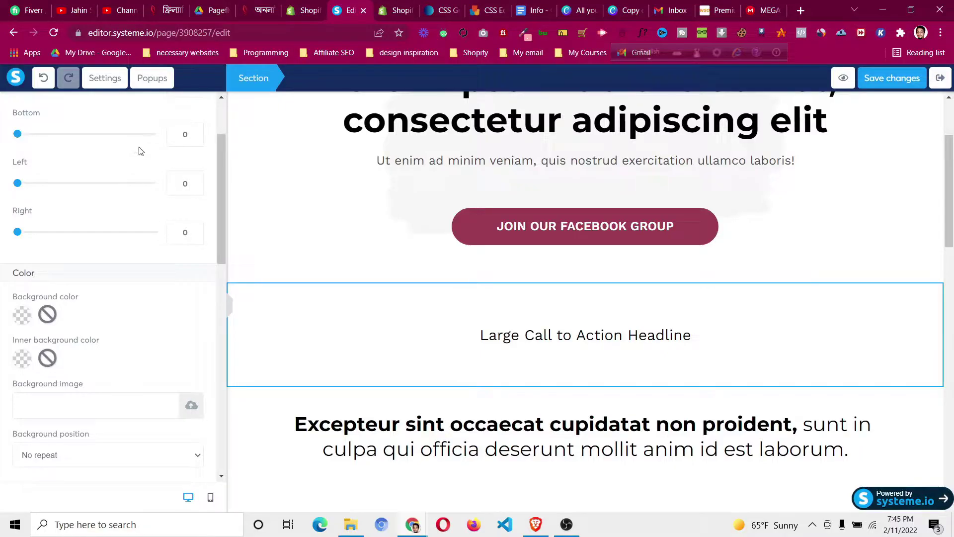
scroll(141, 149, up, 2)
- Place a Raw HTML block (<h2>systeme.io</h2>) under the call-to-action headline and select it
click(19, 106)
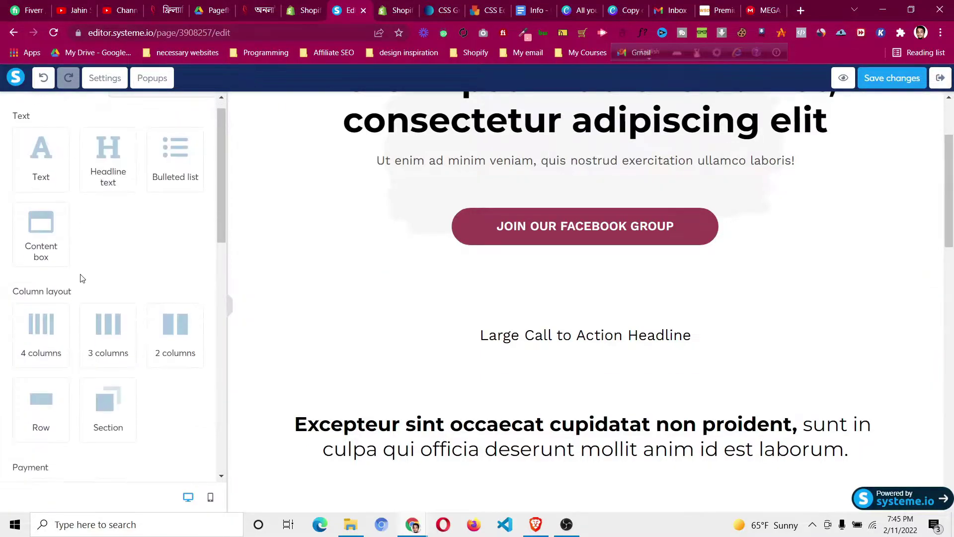
scroll(81, 273, down, 10)
scroll(81, 268, down, 4)
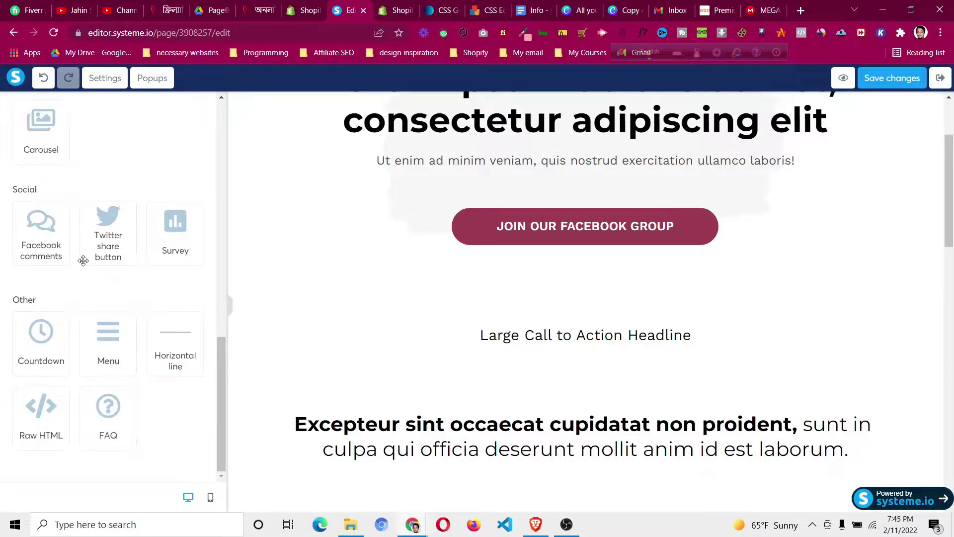
drag(49, 409, 582, 352)
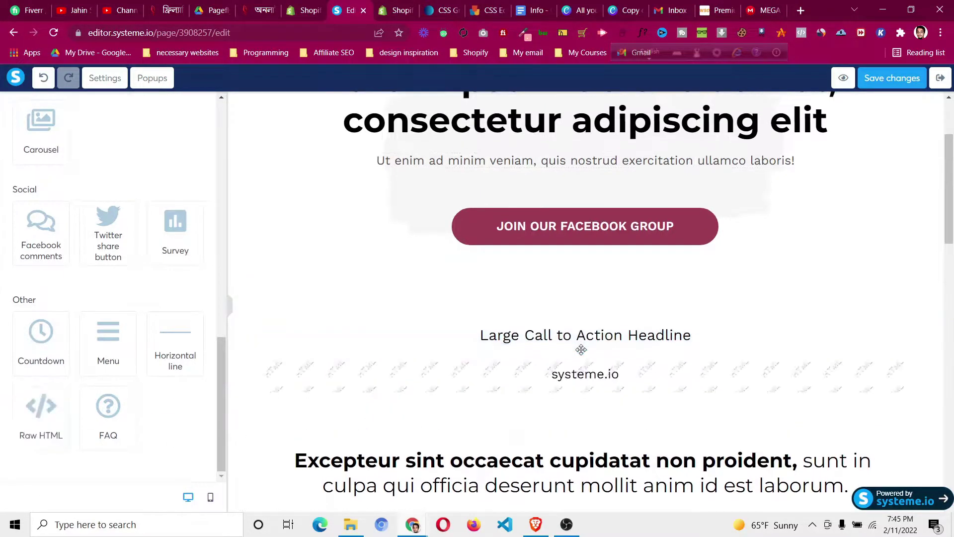
click(579, 375)
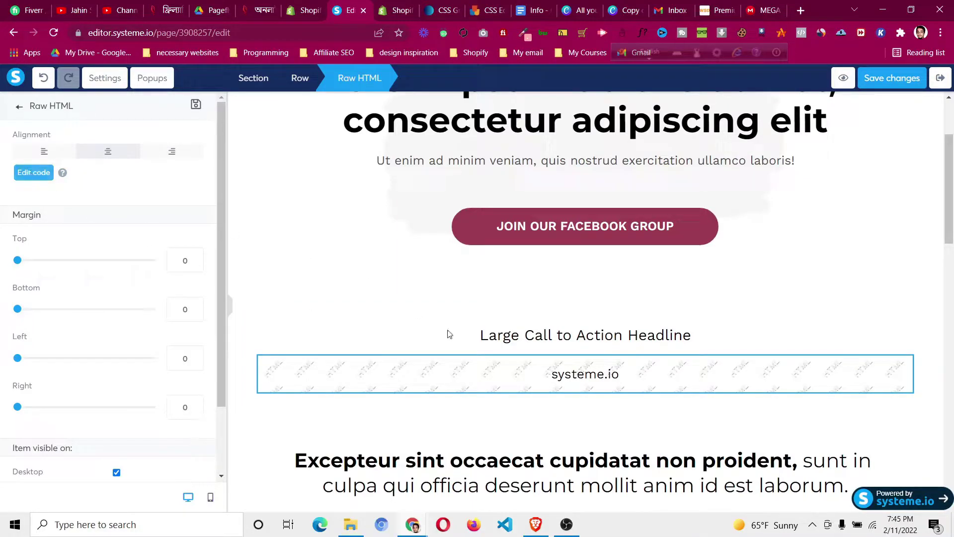
click(532, 386)
click(534, 382)
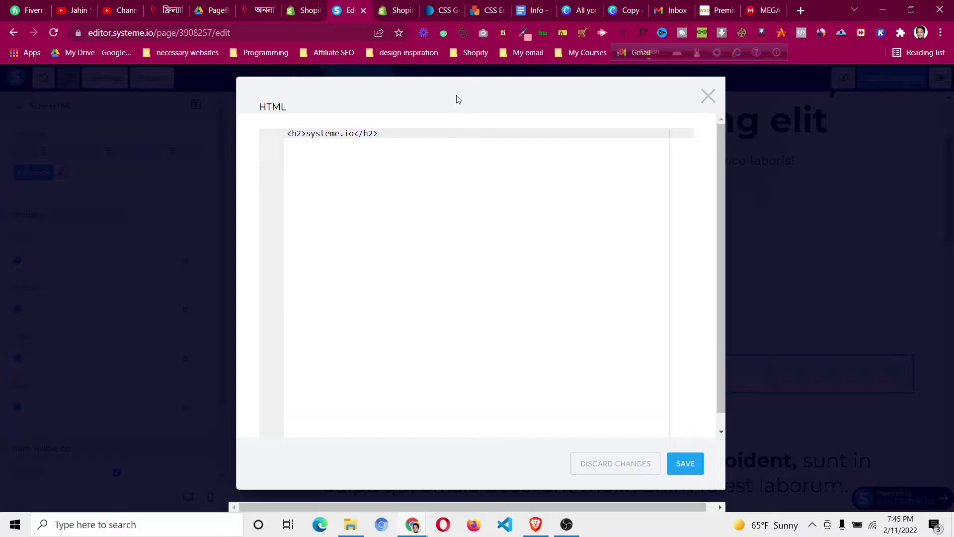
- In the CSS Editor, write a <style></style> block with the pasted selector #section-edee715c
click(485, 5)
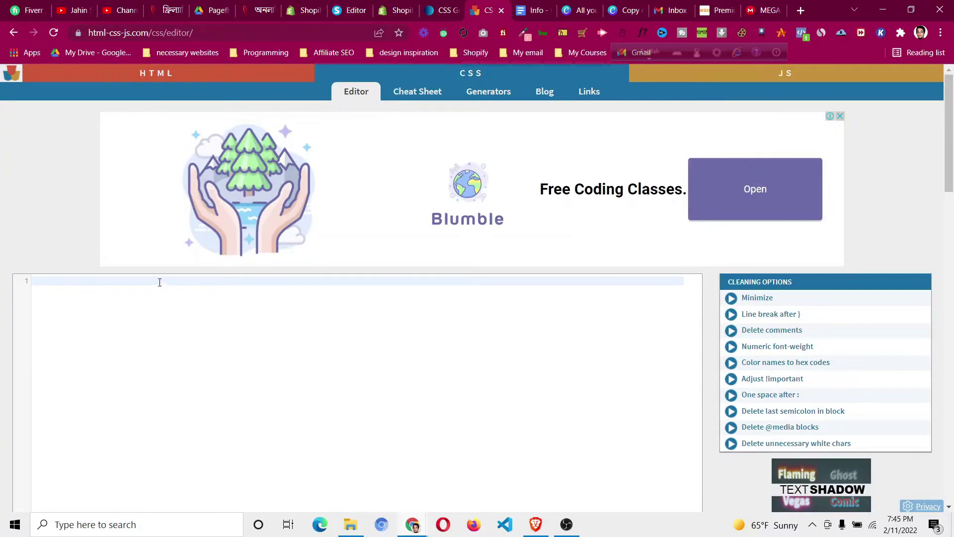
text(<style></sty)
key(Return)
key(Return)
key(Return)
key(Up)
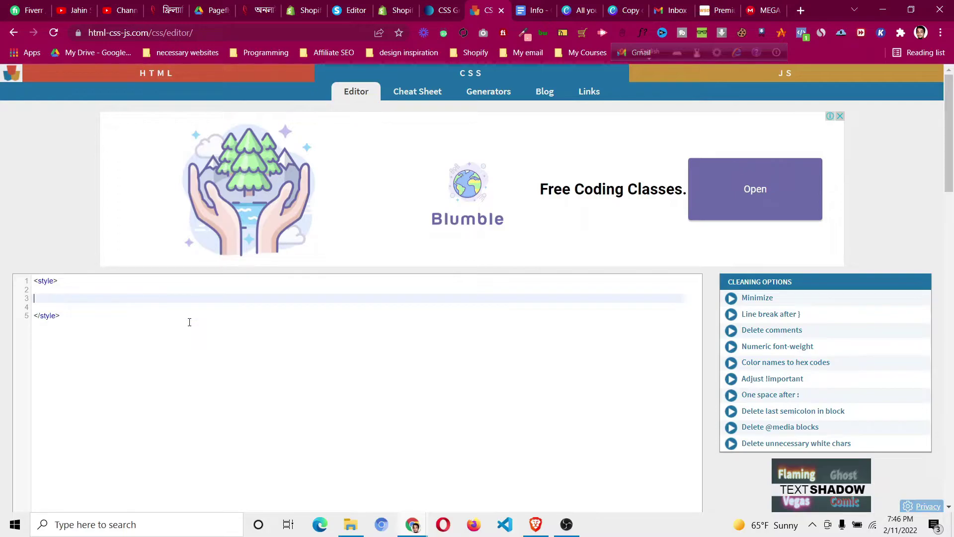
key(ctrl+v)
key(Up)
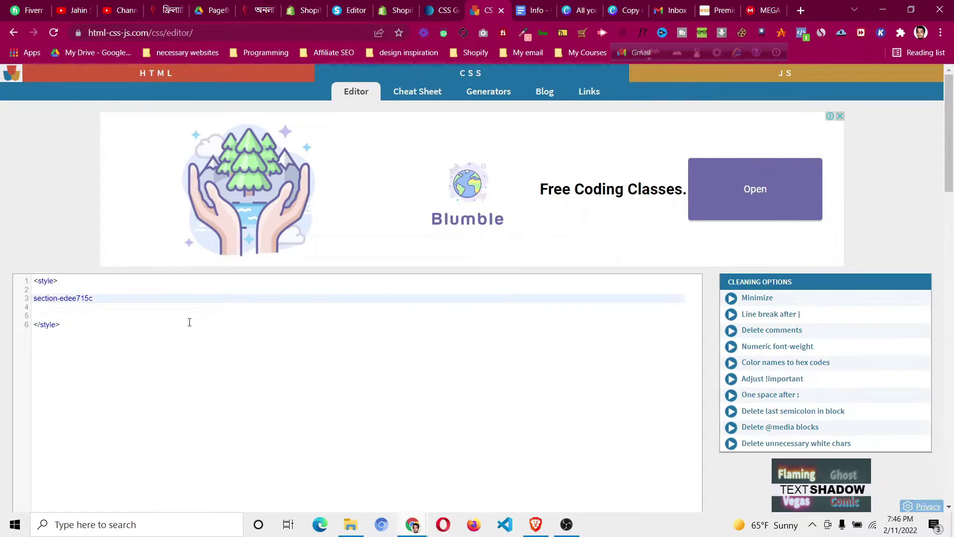
text(#)
- Zoom the editor to 125% and check the style tags, ending on the selector line
key(ctrl+plus)
key(ctrl+plus)
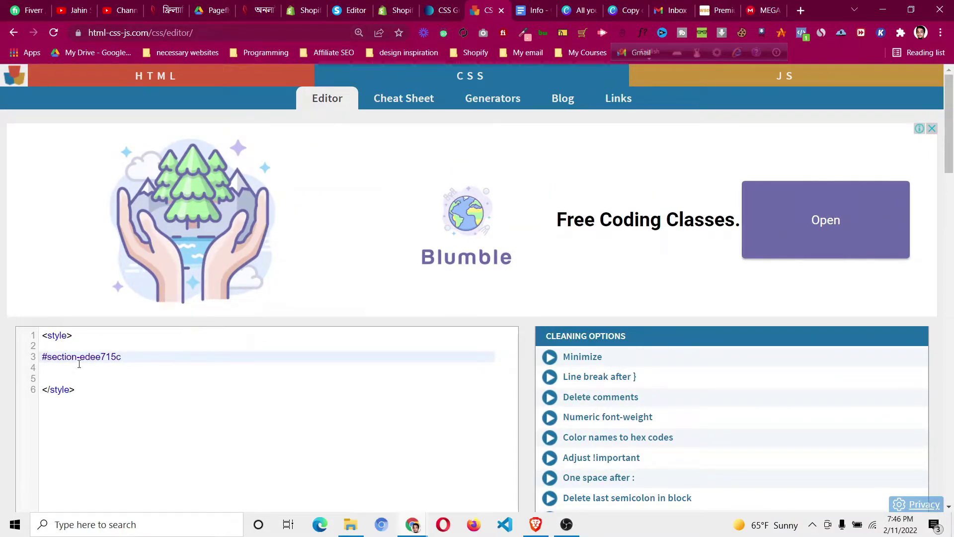
click(95, 357)
drag(77, 392, 59, 391)
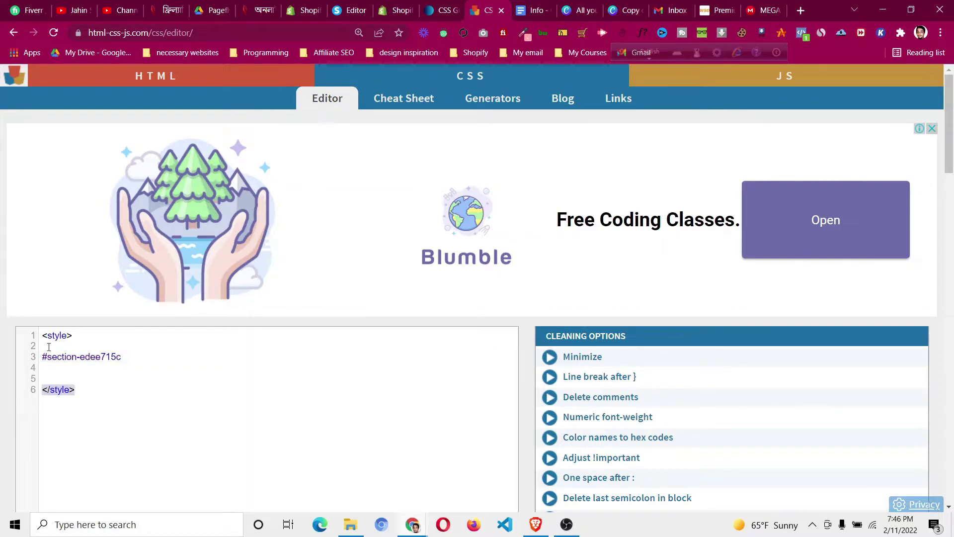
drag(42, 336, 70, 337)
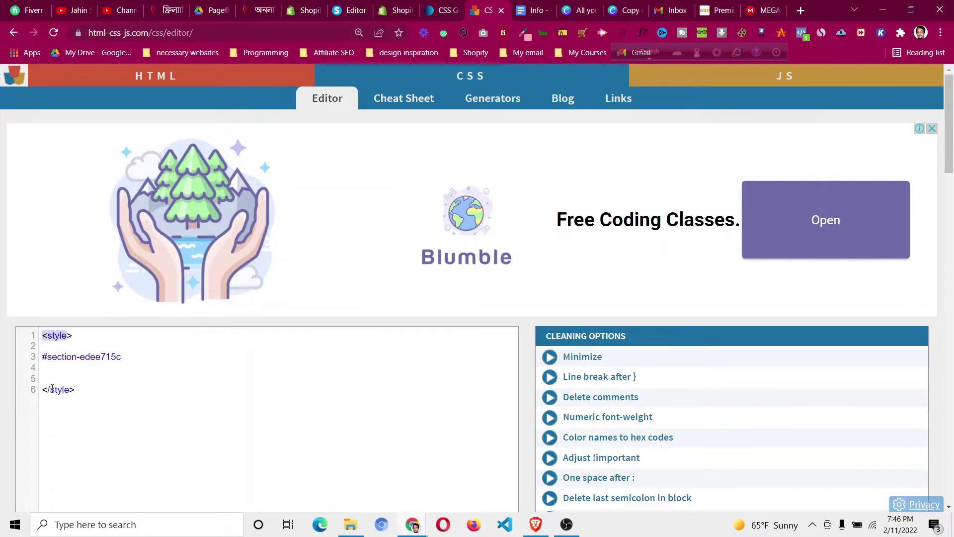
drag(43, 390, 80, 391)
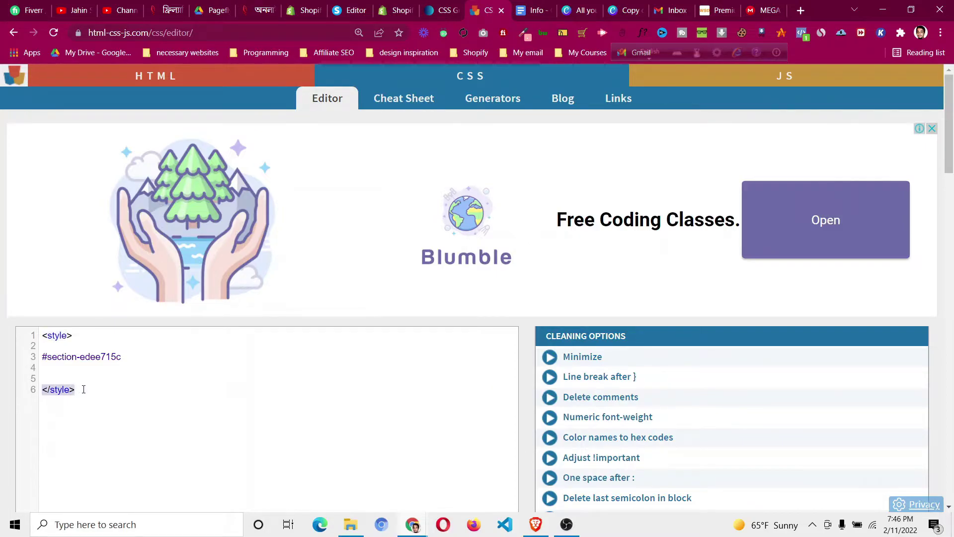
click(80, 390)
click(124, 357)
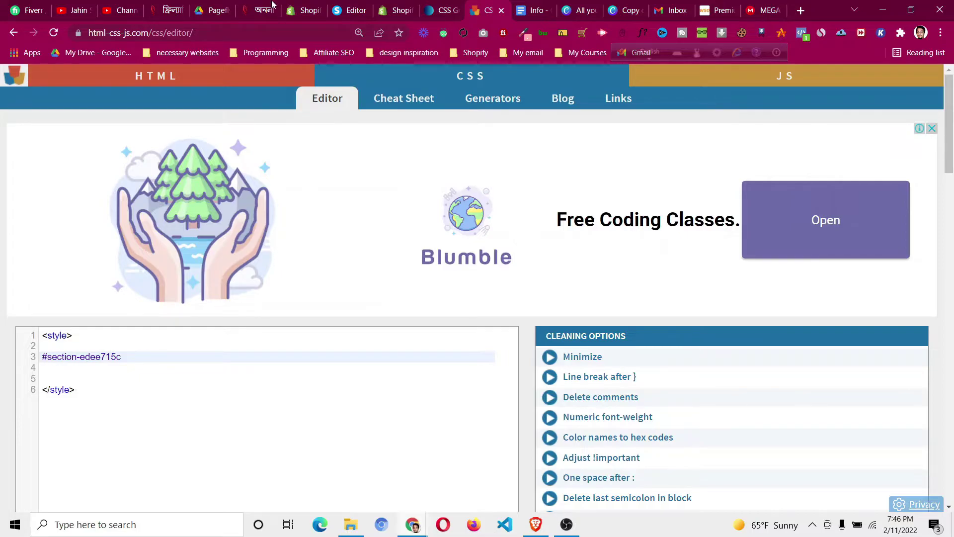
- Close the HTML window, confirm the CTA section's ID section-edee715c, and go back to the CSS editor
click(350, 10)
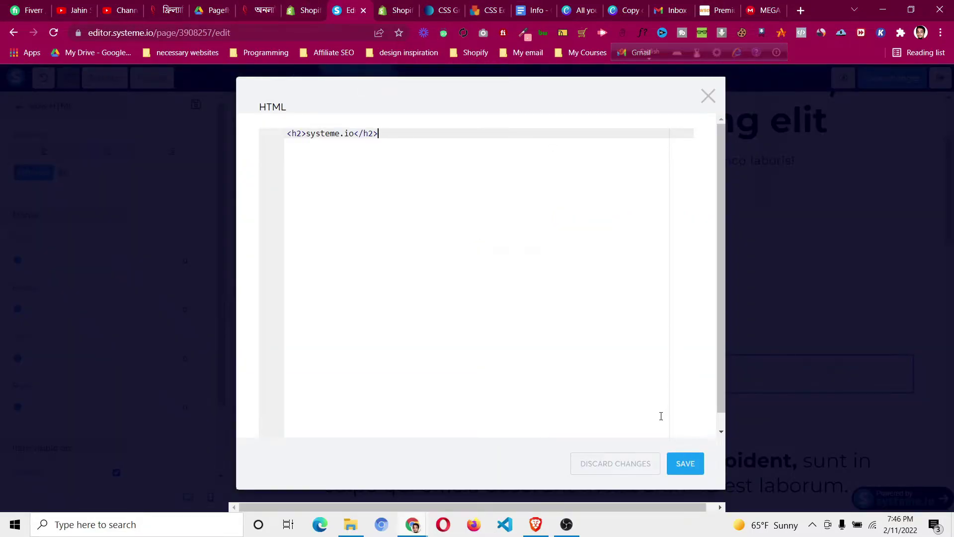
click(708, 96)
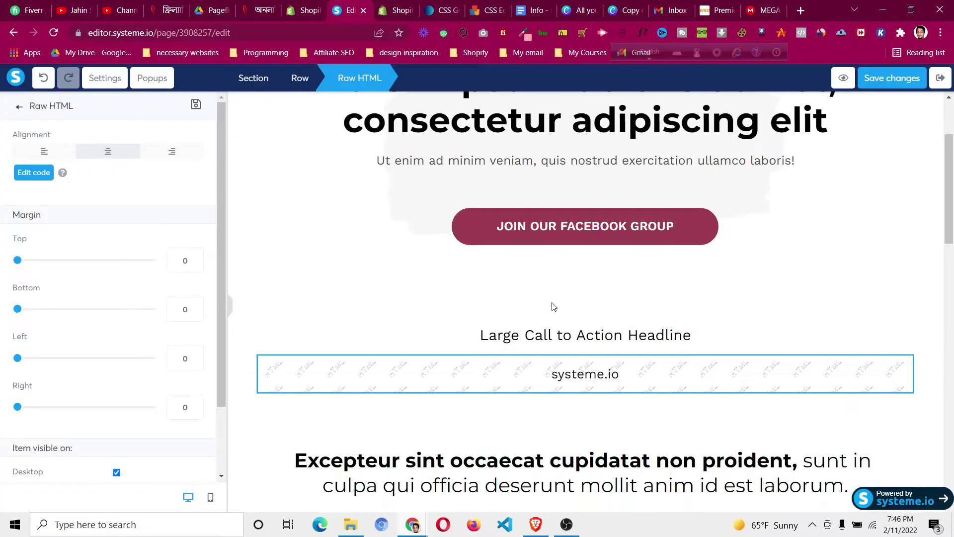
click(249, 330)
scroll(113, 313, down, 10)
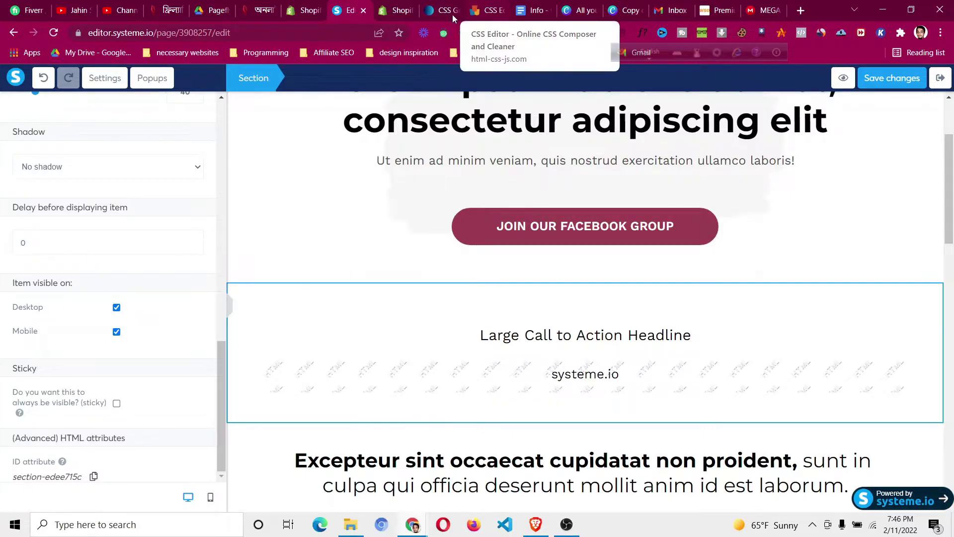
click(501, 9)
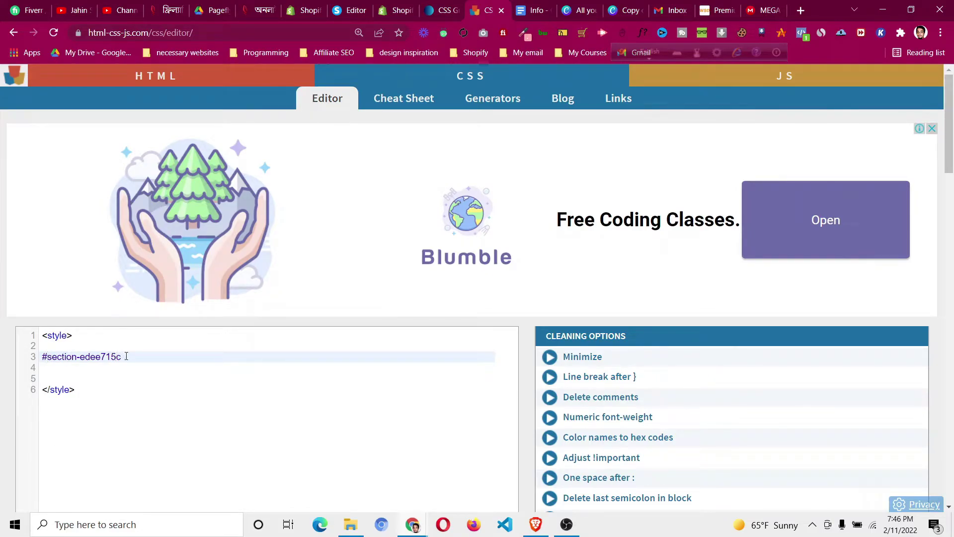
- Add braces after #section-edee715c with an empty line inside the rule
text({   )
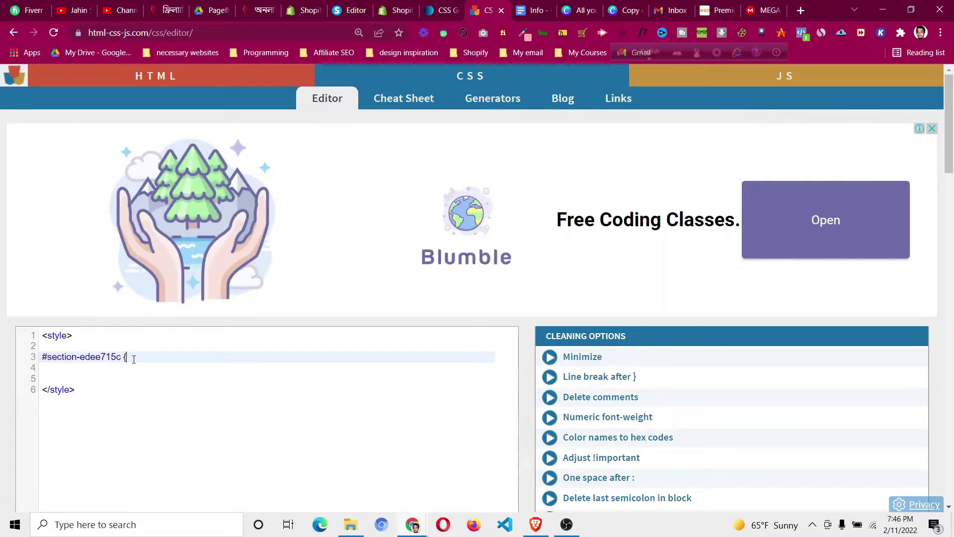
text(})
key(Left)
key(Return)
key(Return)
key(Return)
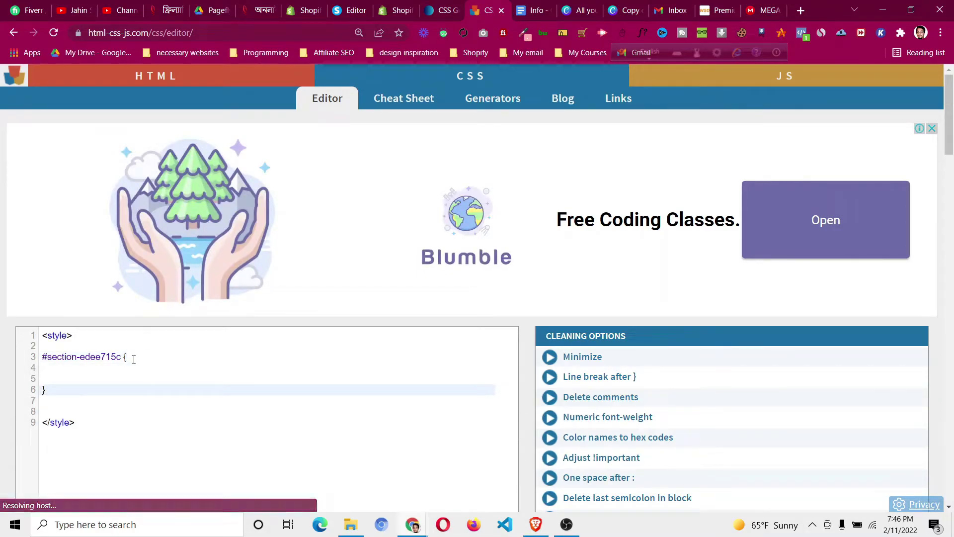
key(Up)
key(Up)
key(Up)
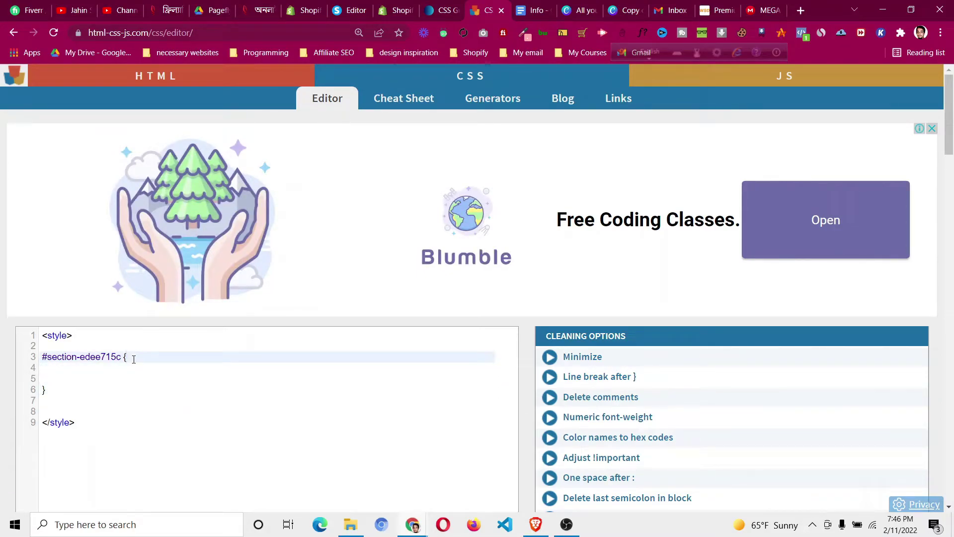
key(Down)
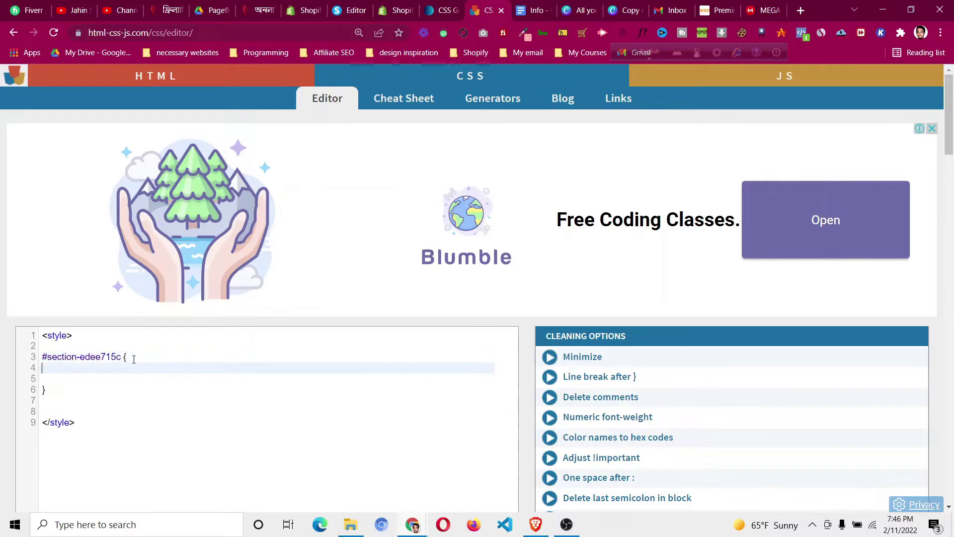
key(Down)
key(Down)
key(Up)
key(Up)
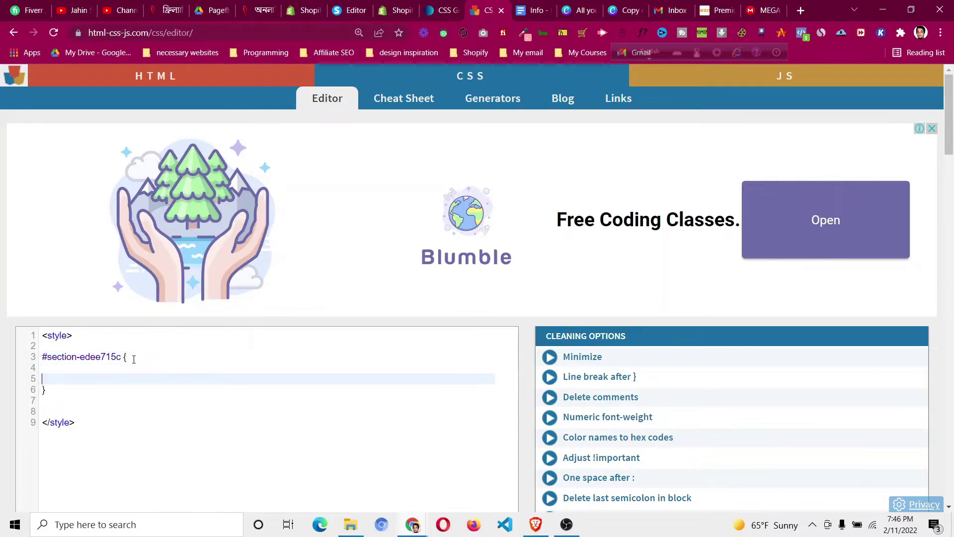
- Copy the cssgradient.io teal-to-yellow background lines and paste them into the section rule
click(441, 10)
drag(144, 321, 605, 348)
right_click(605, 347)
click(618, 347)
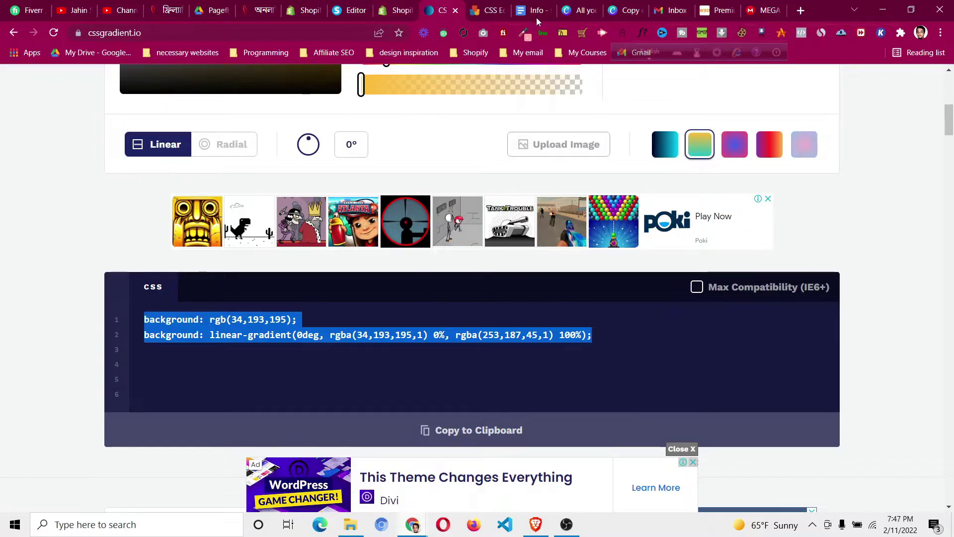
click(493, 12)
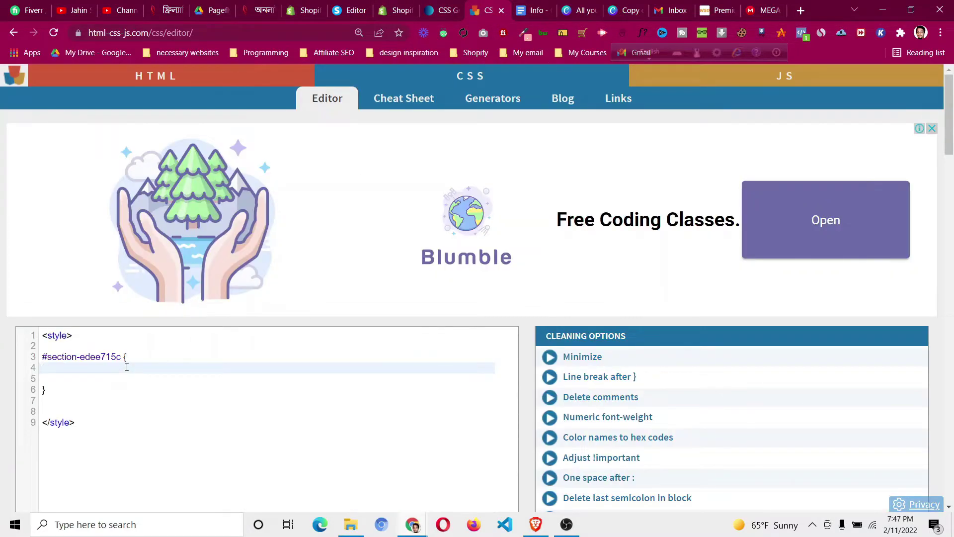
key(Return)
key(ctrl+v)
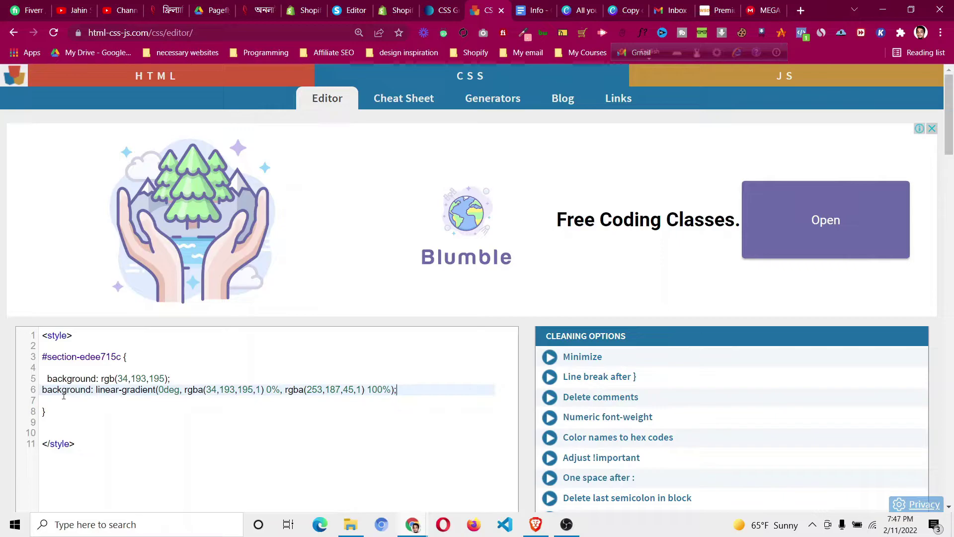
- Copy the complete style block and return to systeme.io
drag(76, 444, 43, 334)
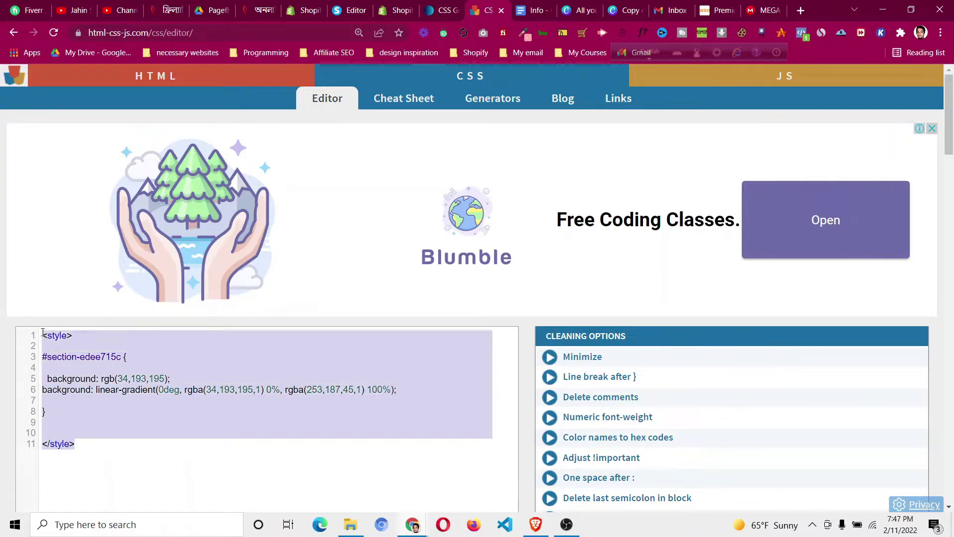
right_click(53, 355)
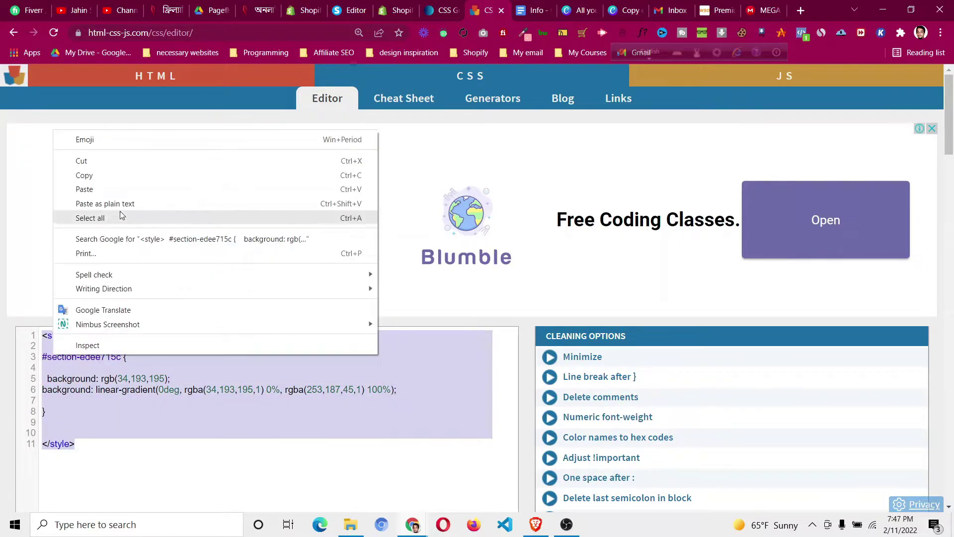
click(127, 176)
click(356, 16)
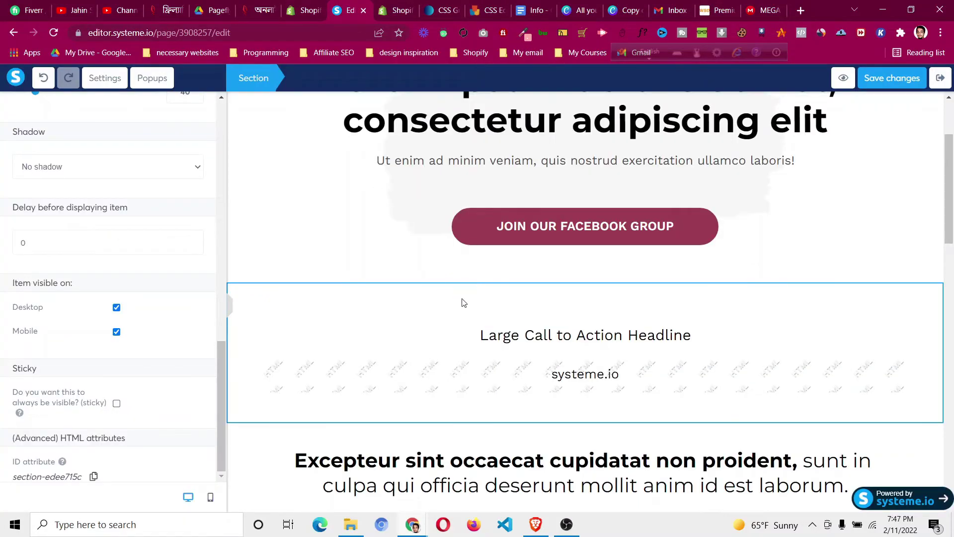
- Replace the Raw HTML element's heading code with the gradient style block and save it
click(486, 382)
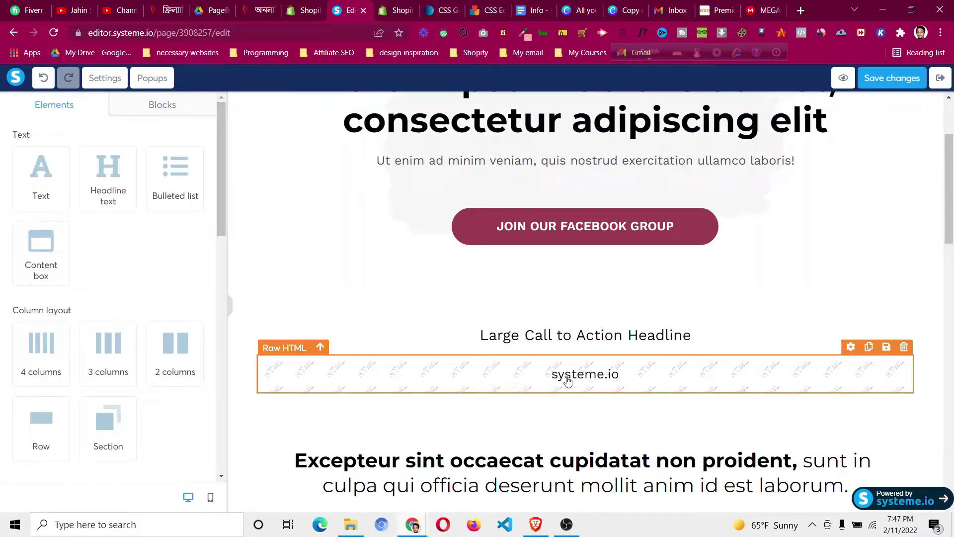
click(33, 172)
click(343, 162)
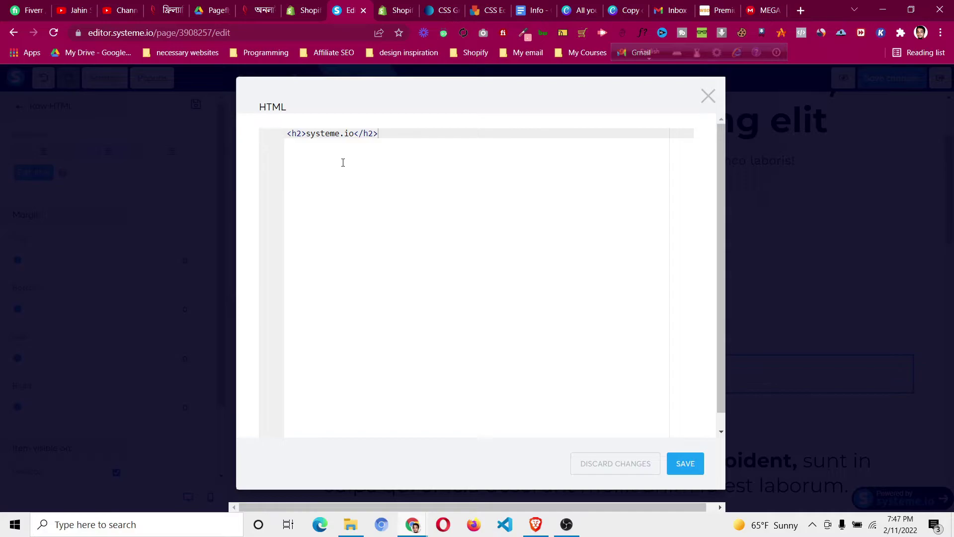
key(ctrl+a)
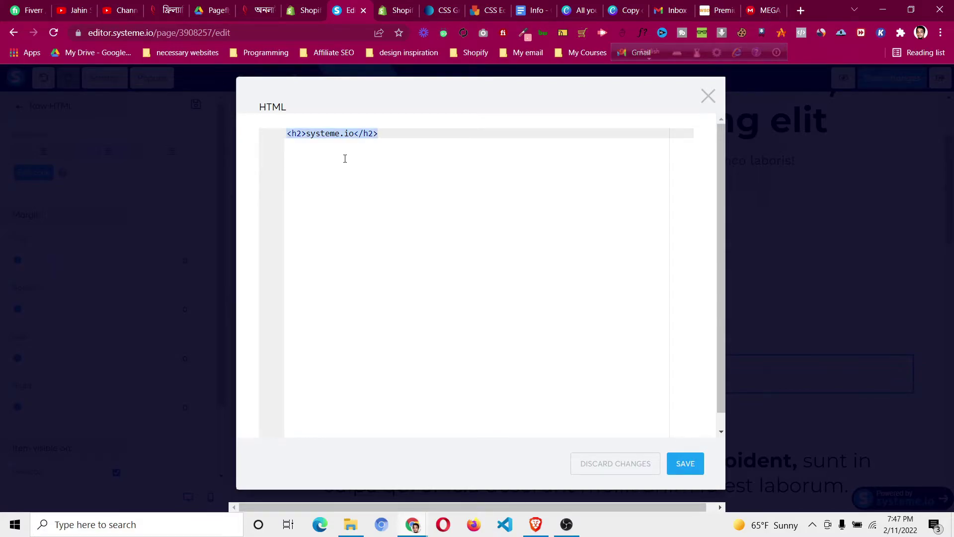
key(BackSpace)
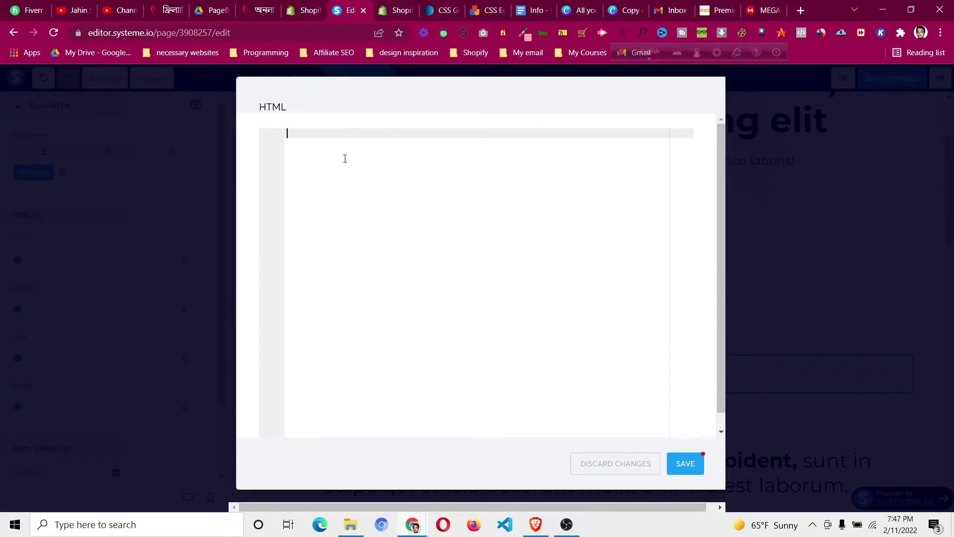
key(ctrl+v)
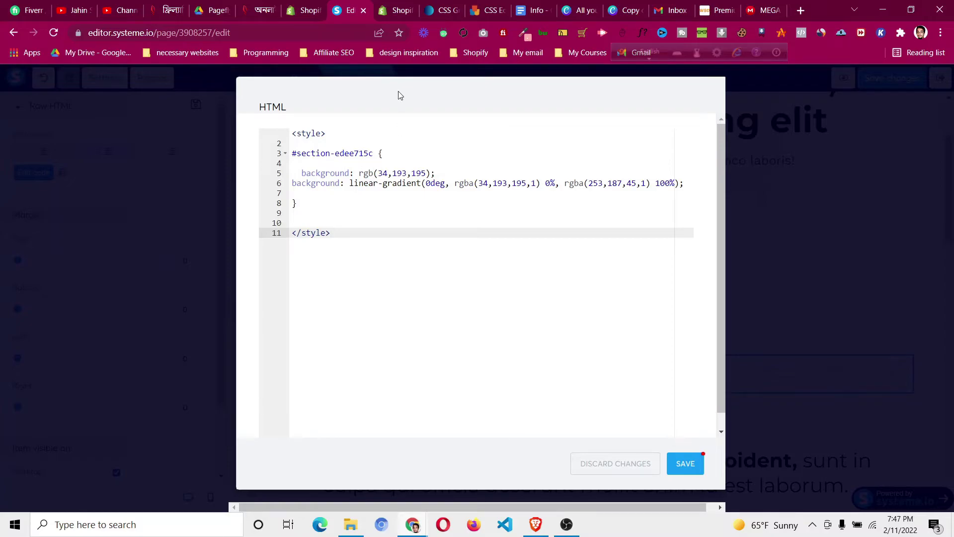
click(687, 469)
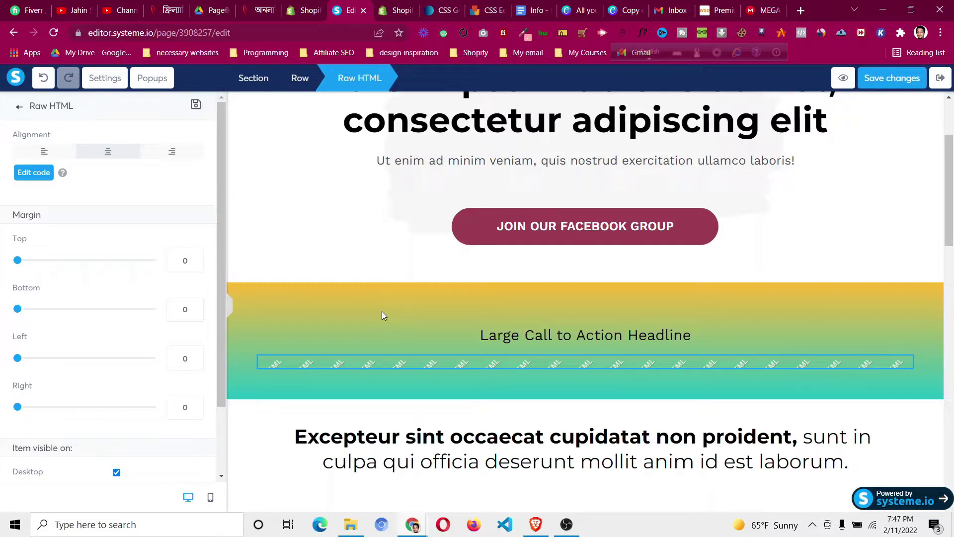
- Select the top hero section and highlight its ID, section-1b2aa575
click(366, 313)
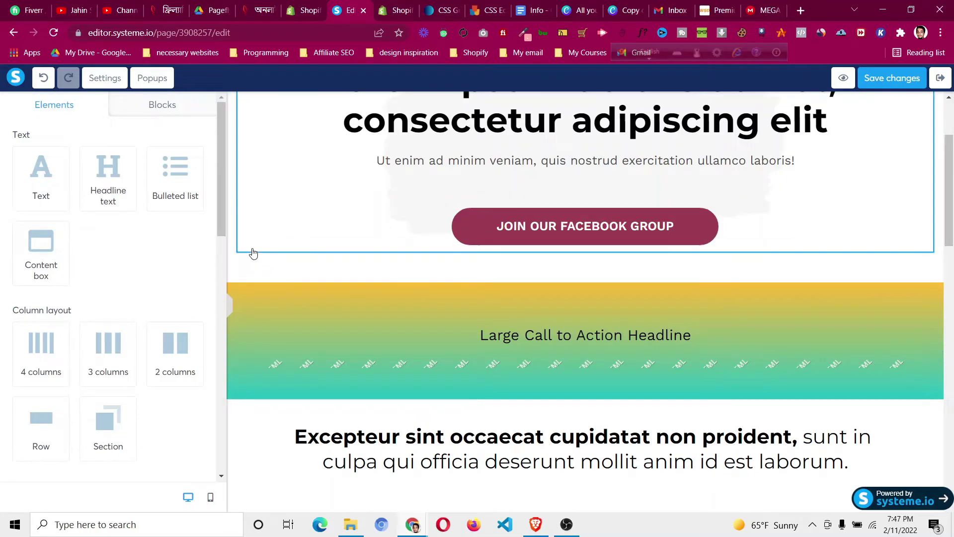
scroll(252, 252, up, 3)
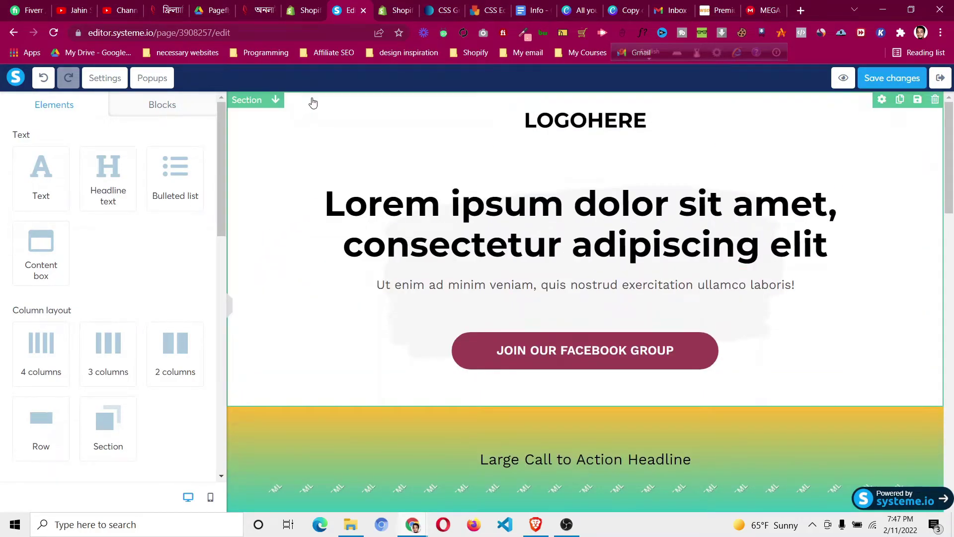
click(313, 101)
scroll(98, 309, down, 10)
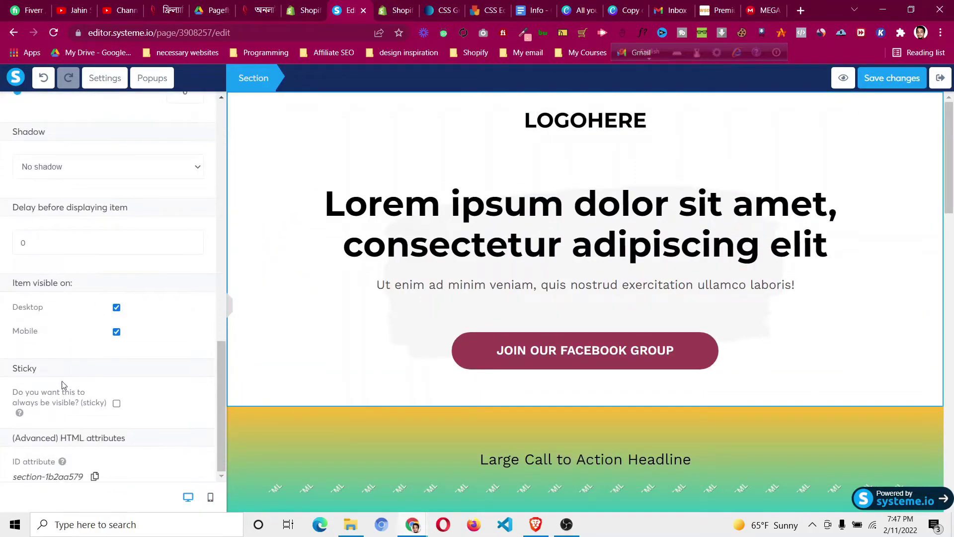
drag(13, 476, 93, 476)
- Review the style tags, section selector and gradient line in the CSS editor, then return to systeme.io
click(484, 7)
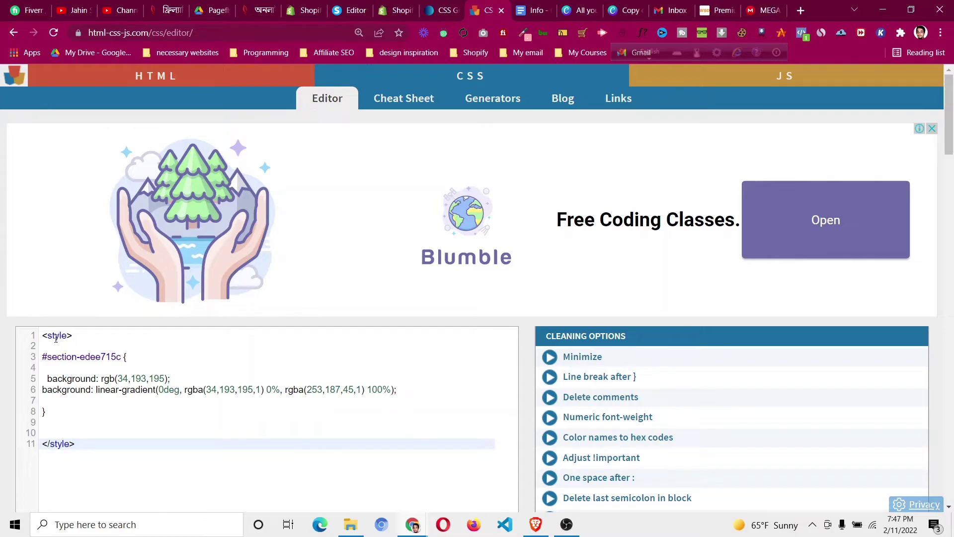
click(55, 337)
click(53, 452)
click(49, 360)
click(111, 391)
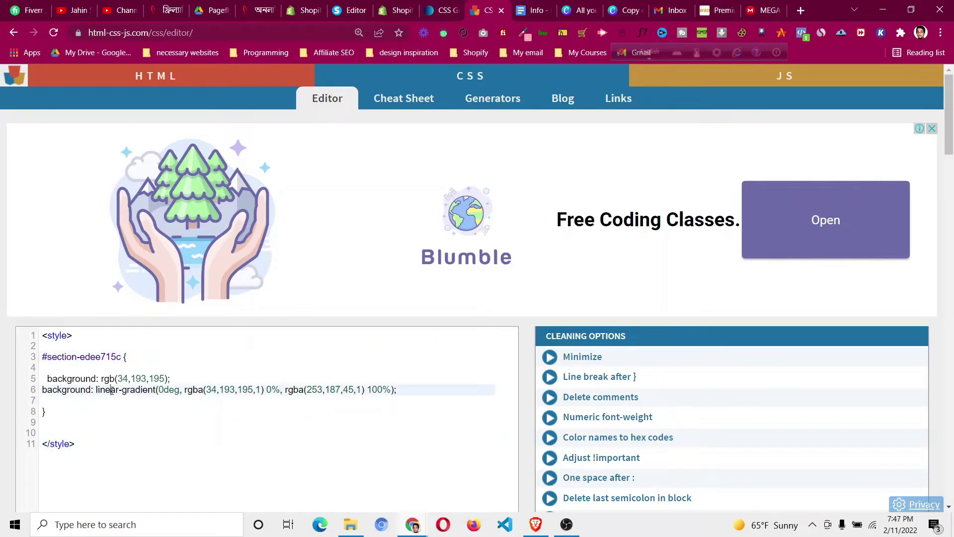
click(127, 357)
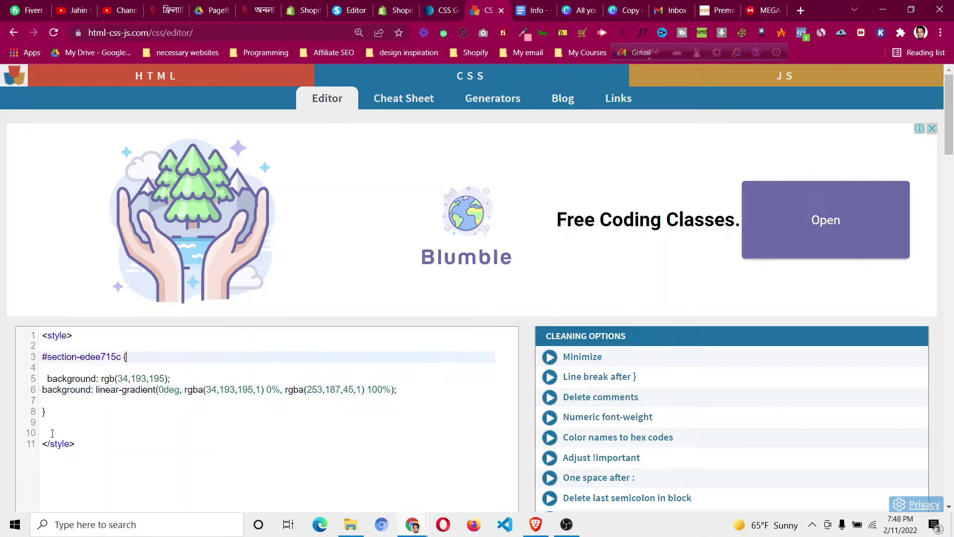
click(356, 7)
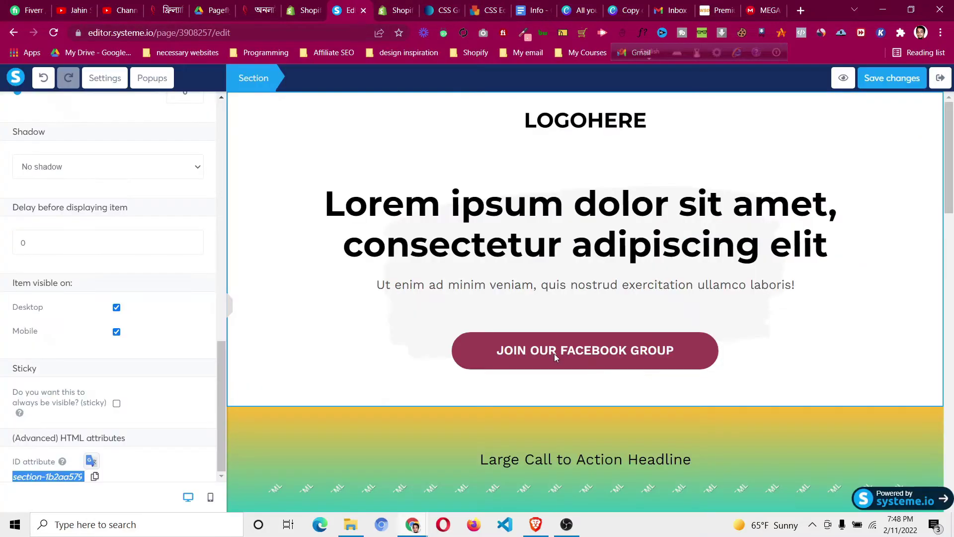
- Clear the JOIN OUR FACEBOOK GROUP button's background colour
click(592, 361)
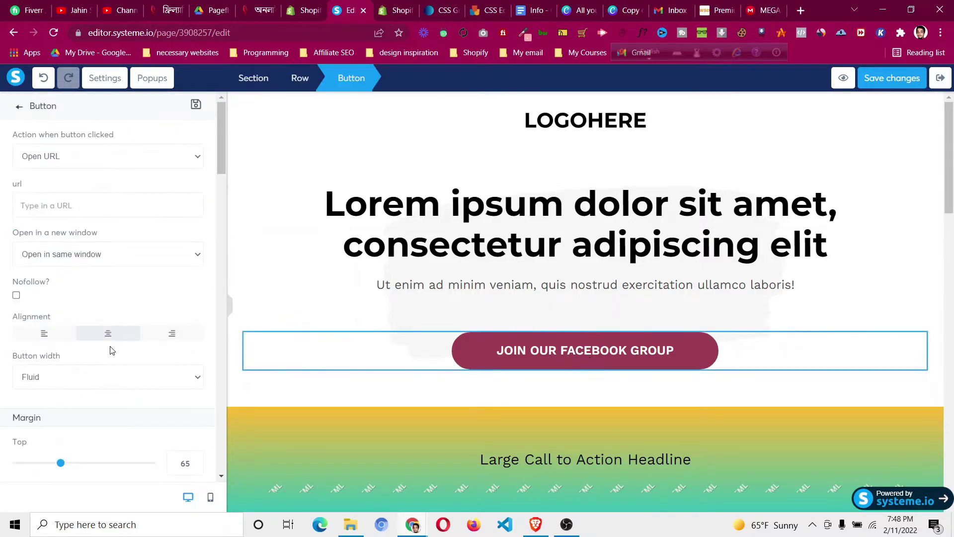
scroll(91, 333, down, 8)
scroll(92, 332, down, 9)
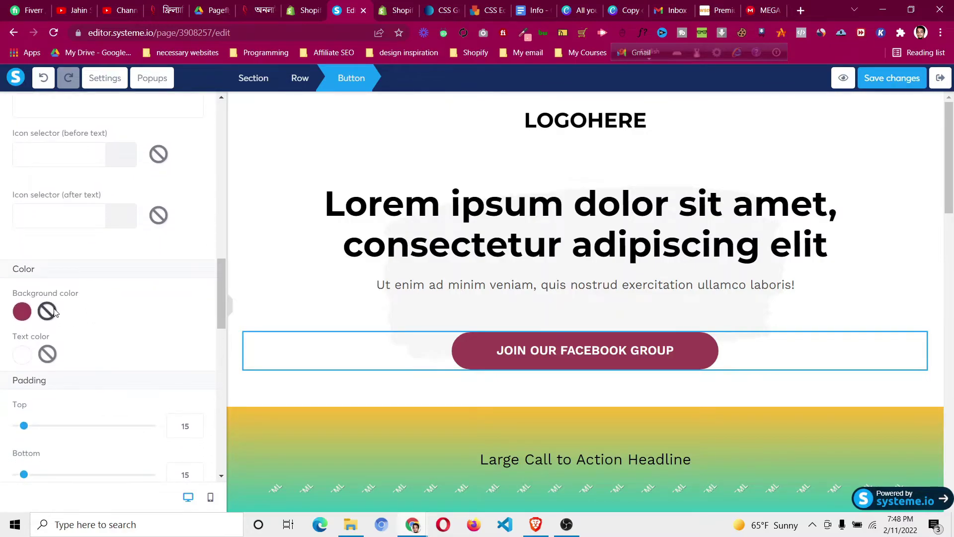
click(50, 312)
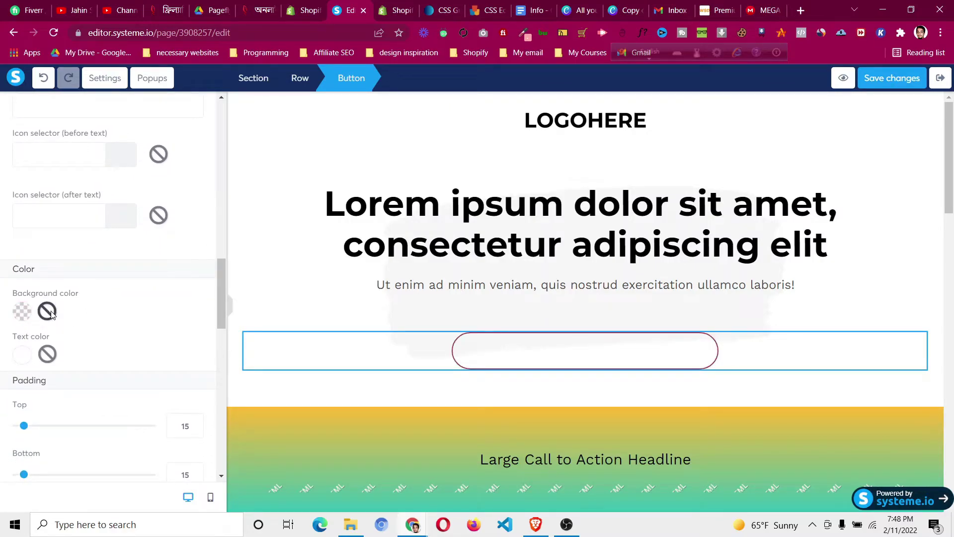
- Copy the button's ID attribute, button-96ea9e9b
scroll(121, 328, down, 12)
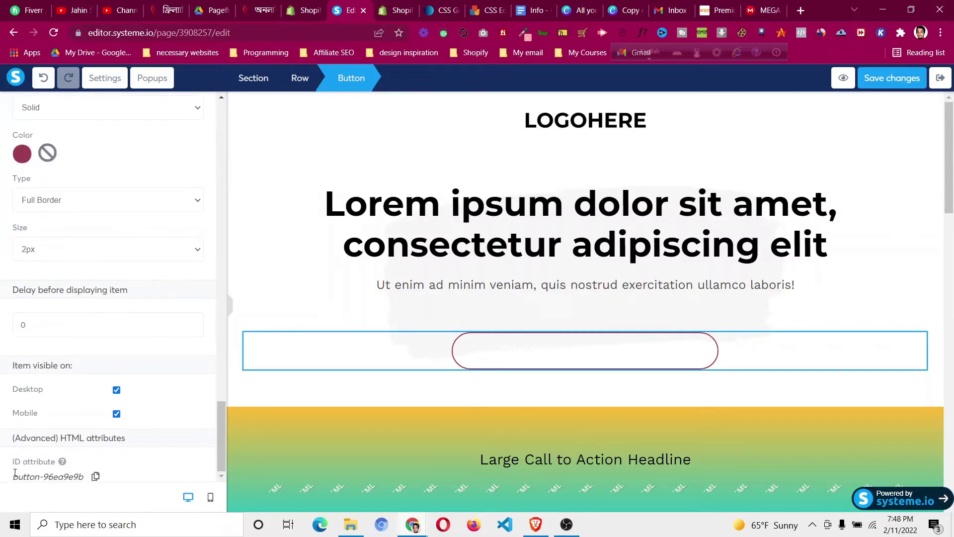
drag(14, 476, 81, 478)
key(ctrl+c)
right_click(81, 478)
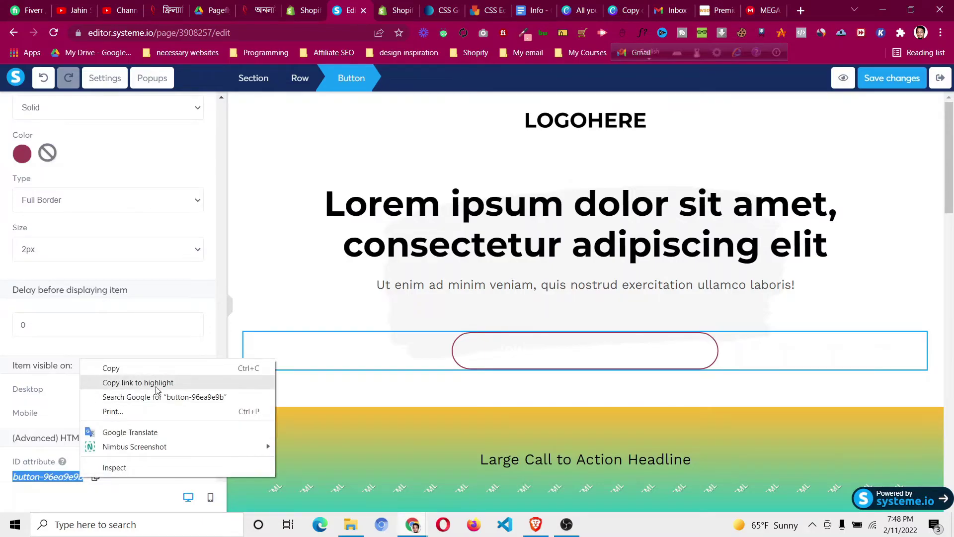
click(157, 370)
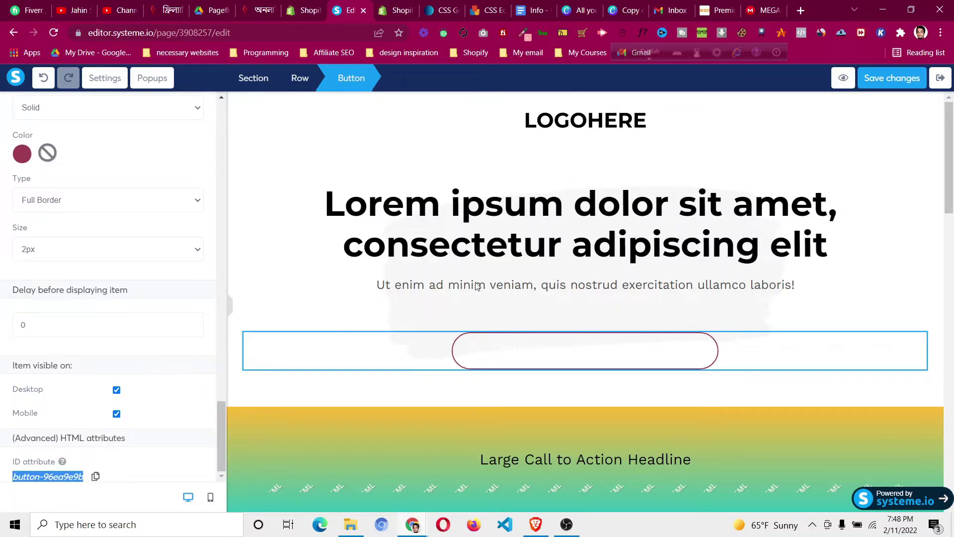
- Add a #button-96ea9e9b { } rule below the section rule with an empty line inside
click(480, 10)
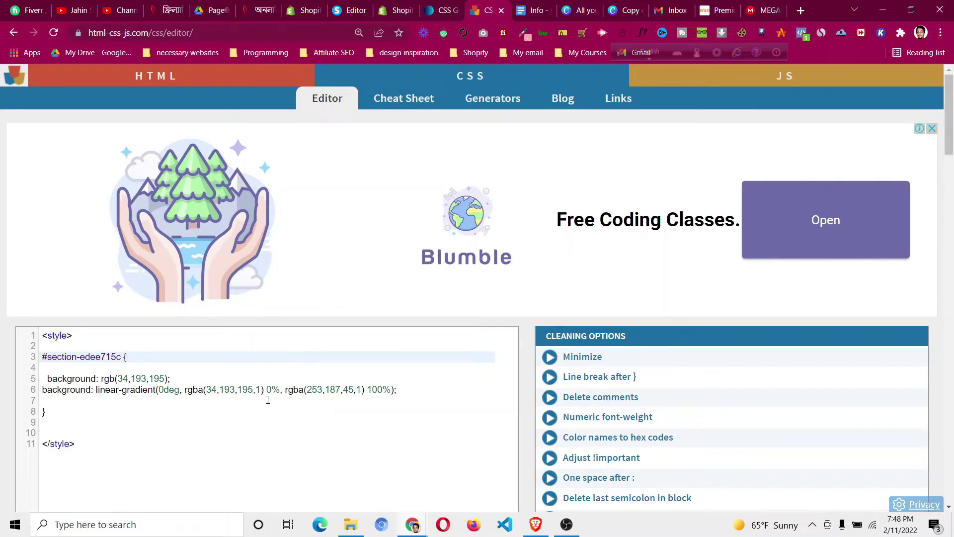
click(68, 412)
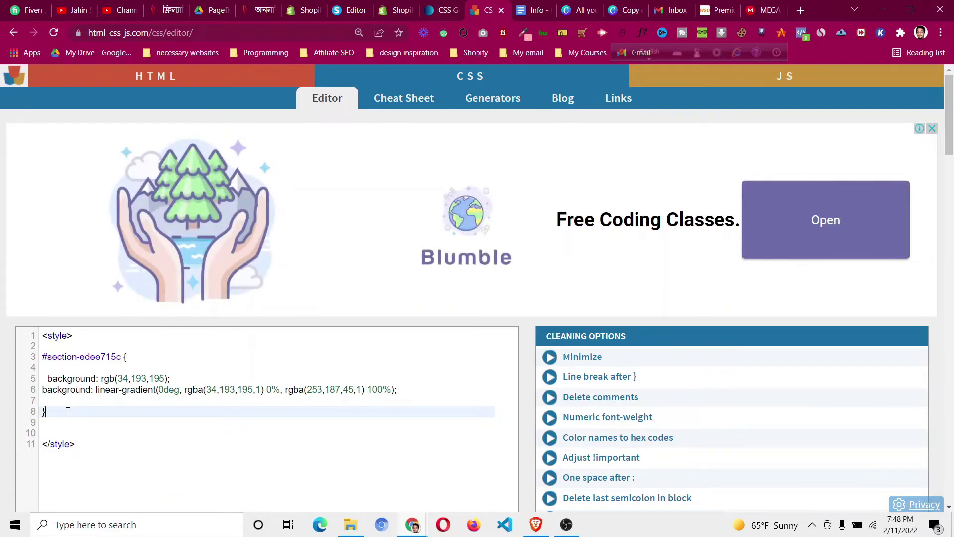
key(Return)
key(Return)
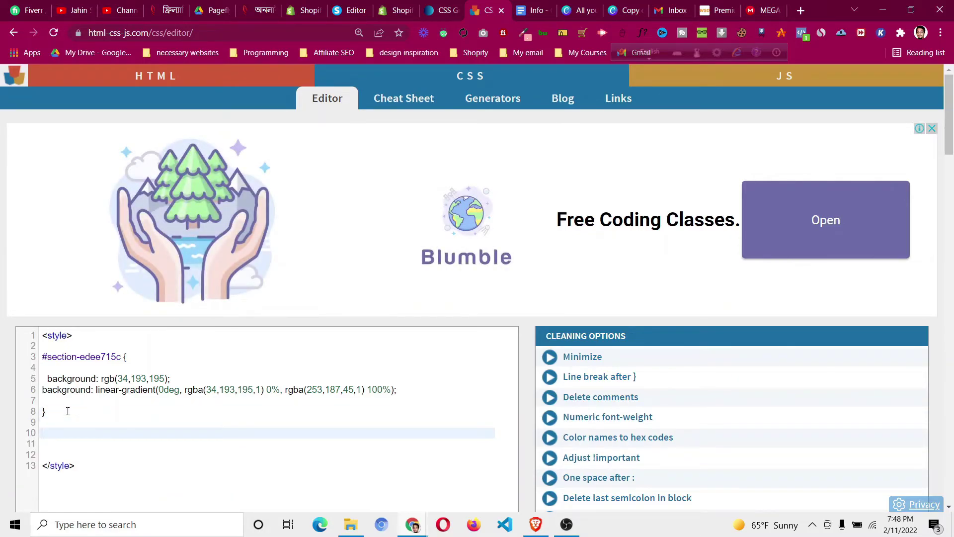
text(#)
key(ctrl+v)
text({)
key(Return)
key(Return)
key(Return)
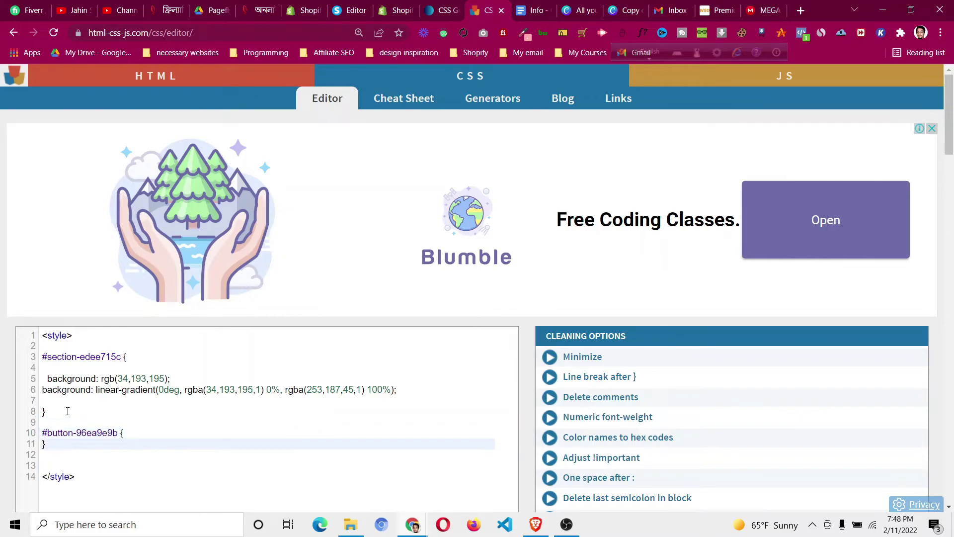
key(Up)
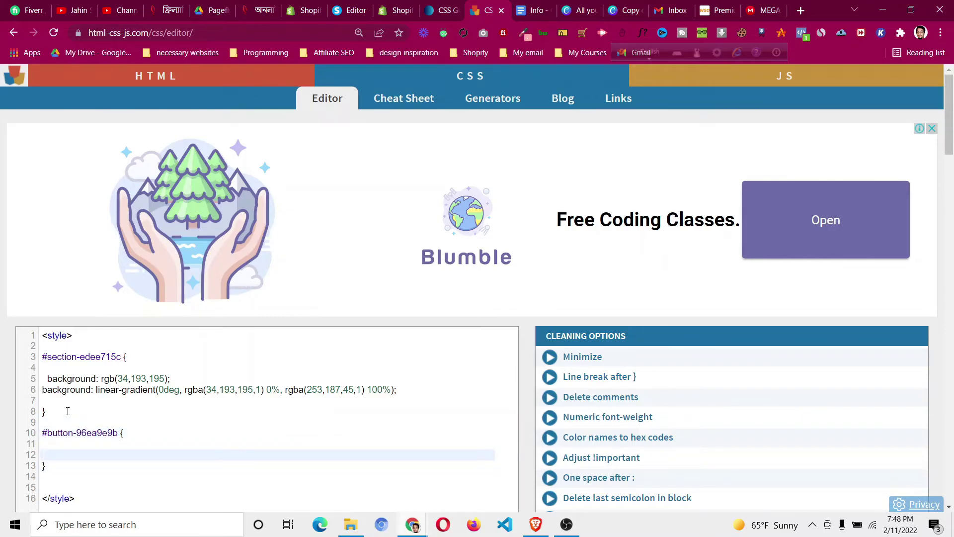
key(Up)
key(Return)
- Copy the section's two gradient background declarations into the button rule
drag(396, 389, 46, 380)
right_click(47, 380)
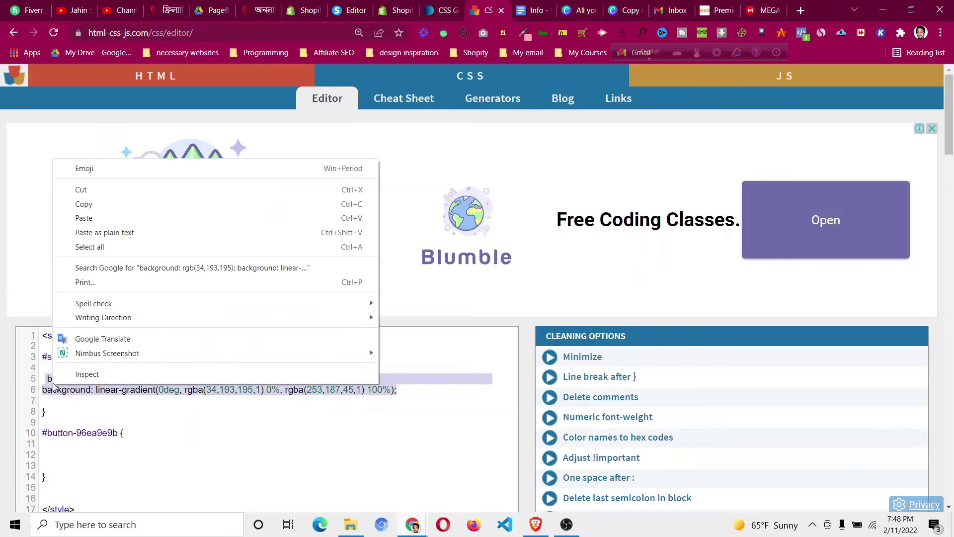
click(128, 202)
click(107, 454)
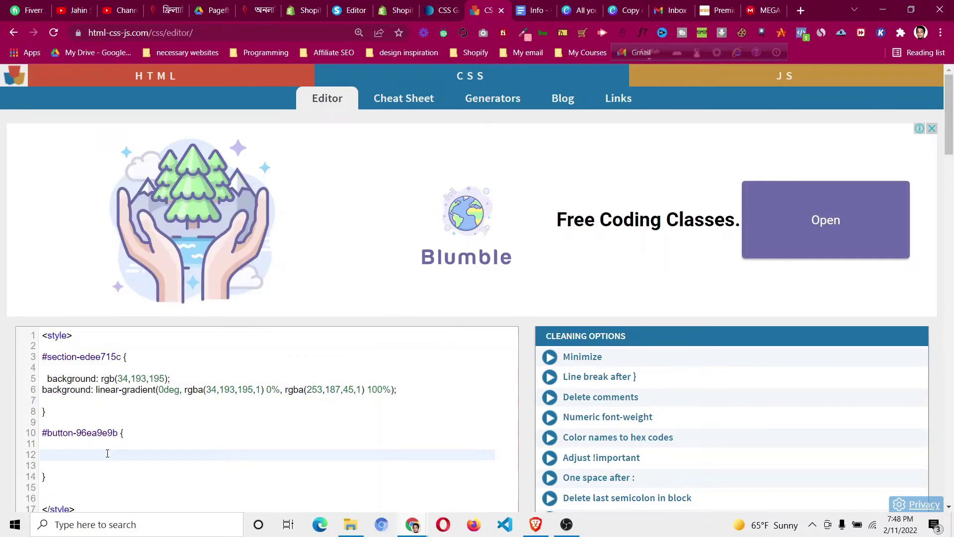
key(ctrl+v)
- Select and copy all of the CSS code
scroll(92, 411, down, 2)
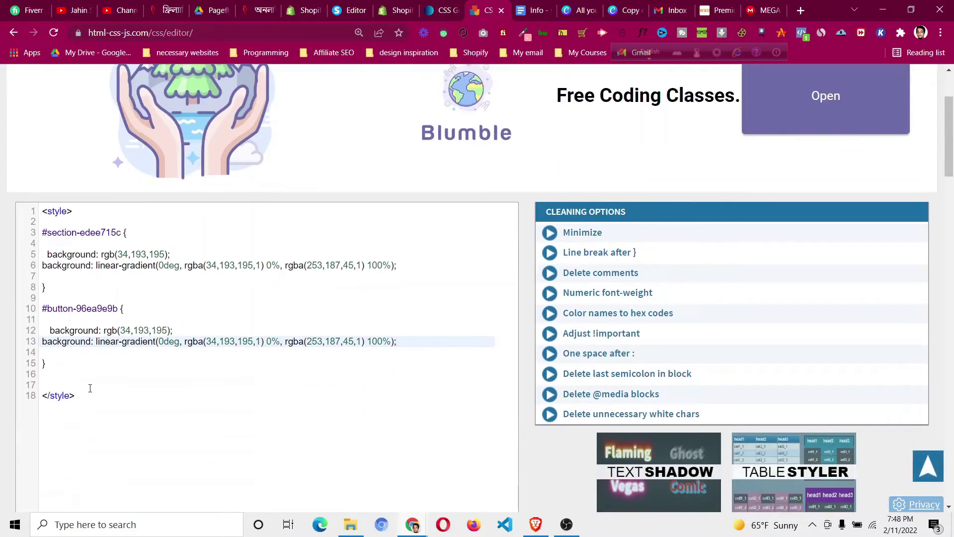
drag(90, 392, 49, 216)
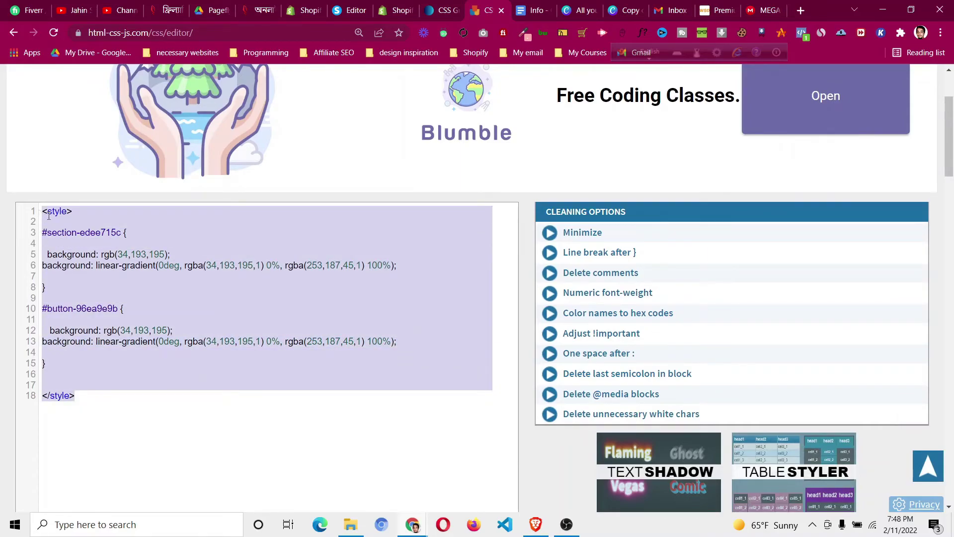
right_click(49, 216)
click(76, 261)
- Overwrite the CTA section's Raw HTML code with the CSS including #button-96ea9e9b and save
click(344, 8)
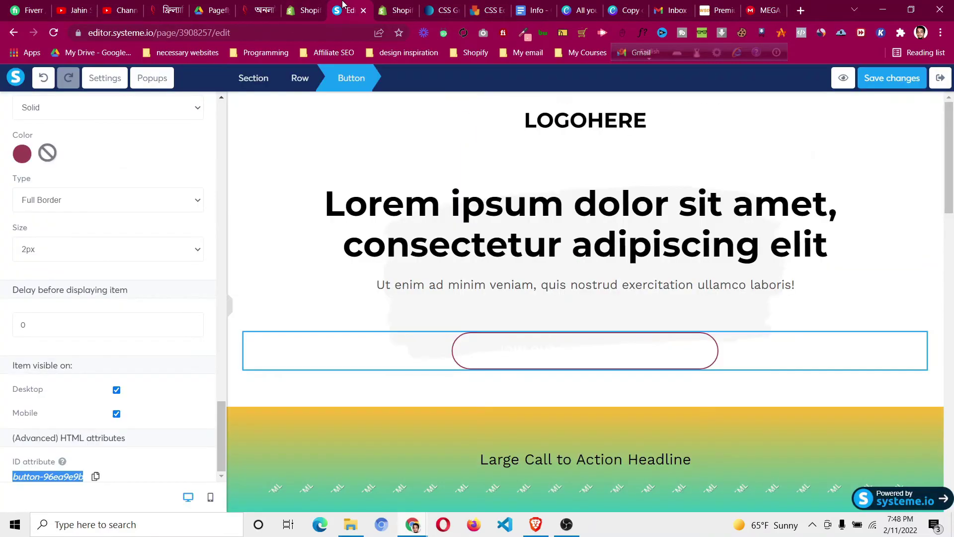
click(500, 420)
scroll(500, 421, down, 1)
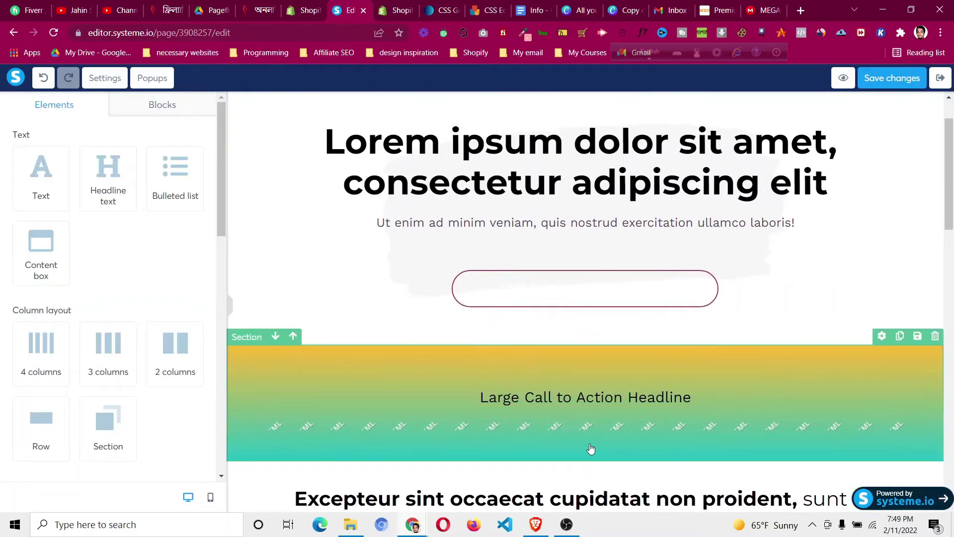
click(584, 431)
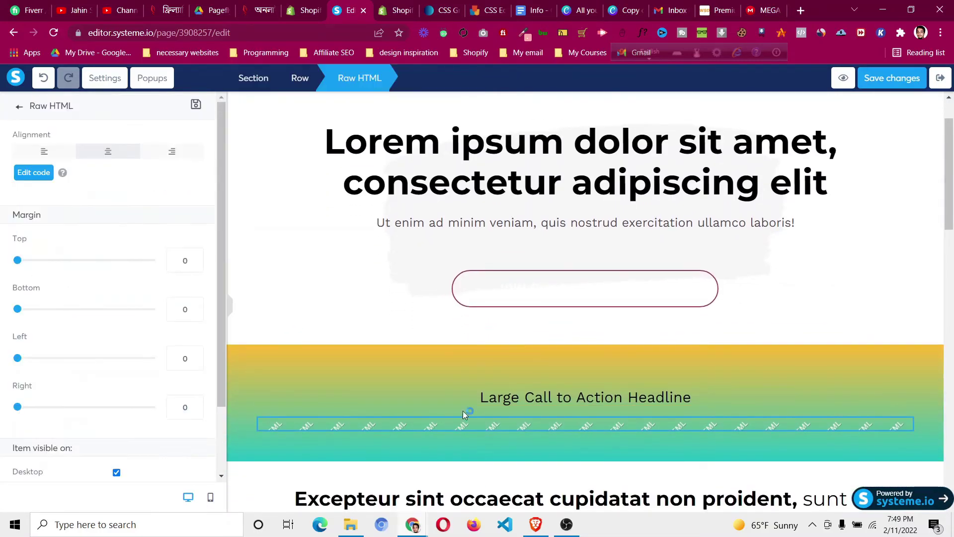
click(32, 172)
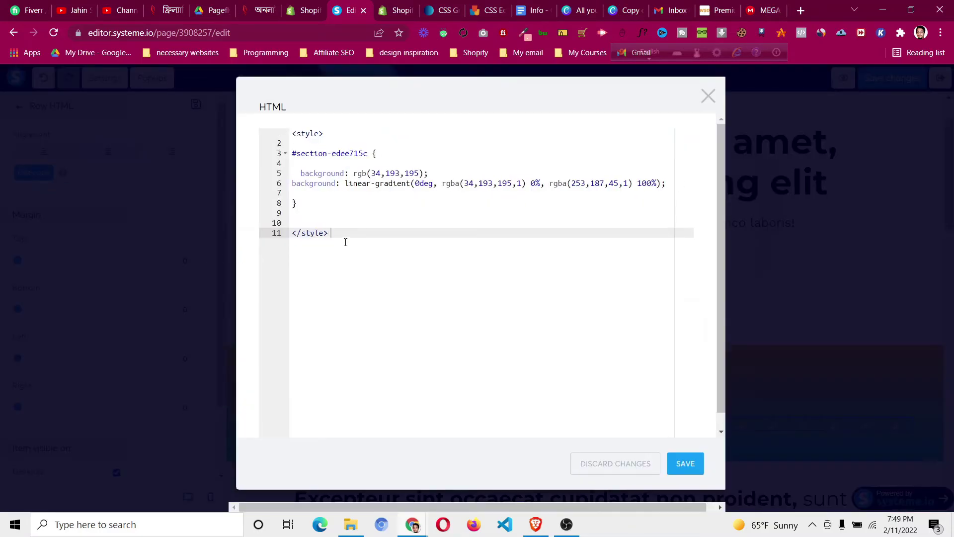
key(ctrl+a)
key(BackSpace)
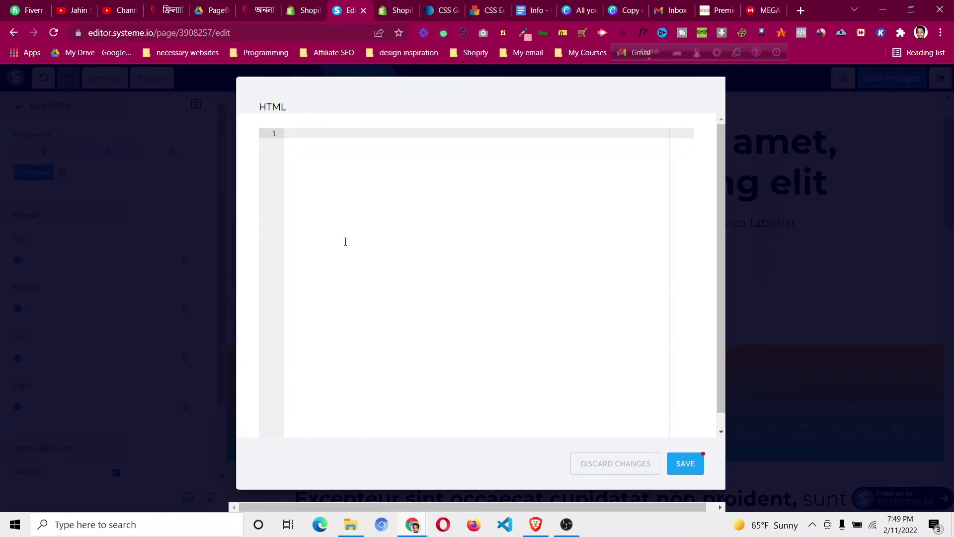
key(ctrl+v)
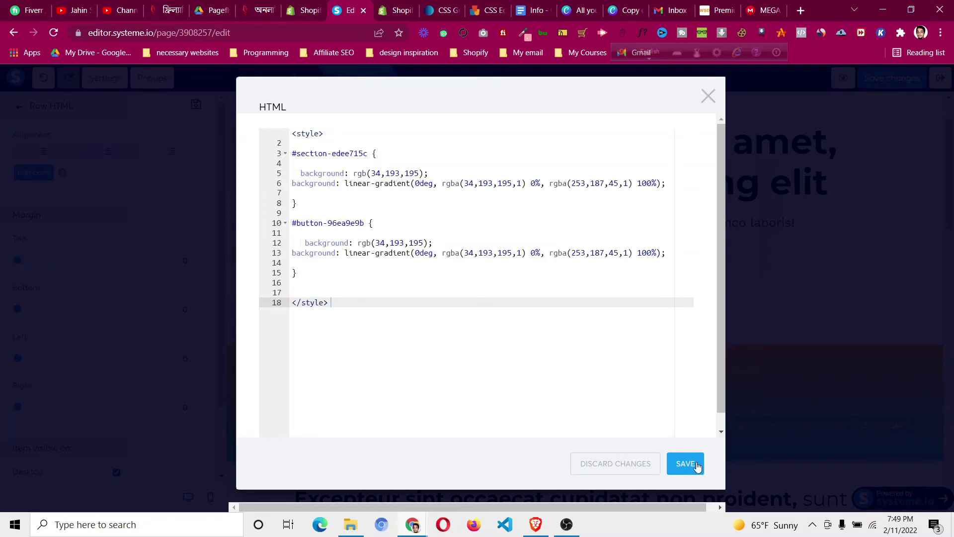
click(698, 466)
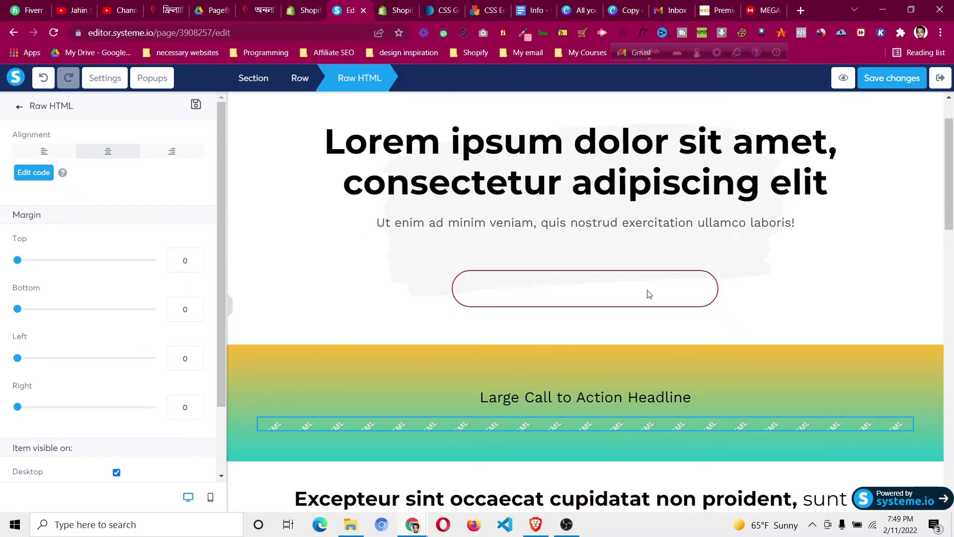
- Save the page, preview the gradient-filled Facebook button, dismiss the notice, and return to the editor
click(885, 87)
click(844, 80)
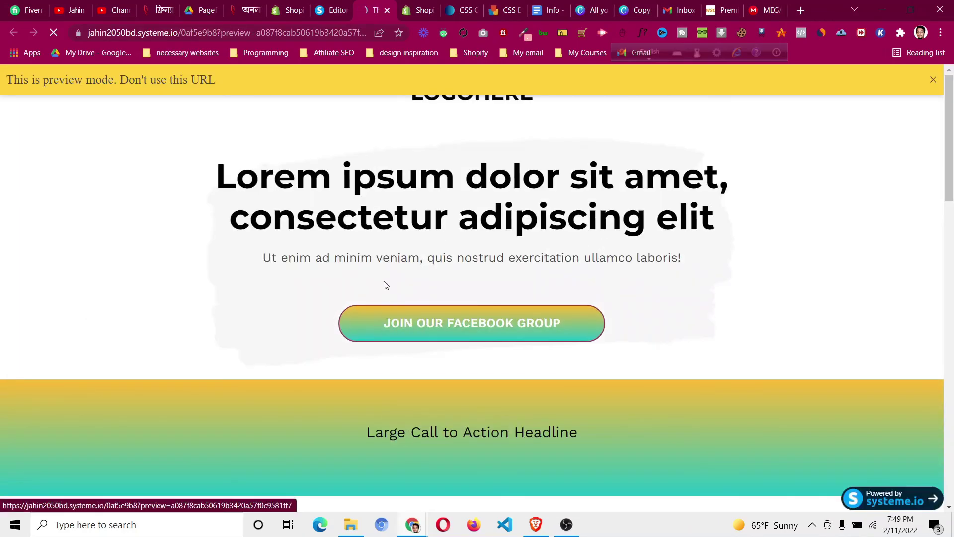
click(934, 80)
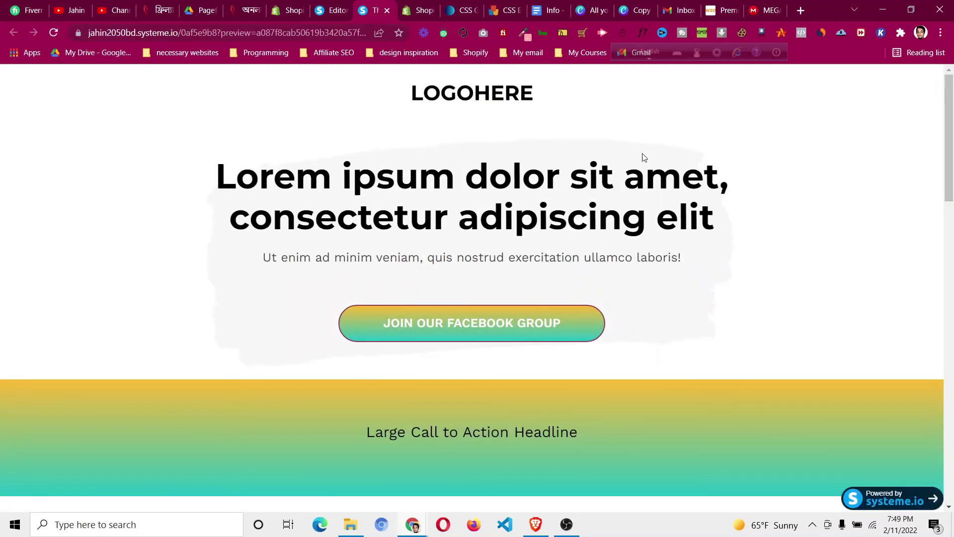
click(348, 6)
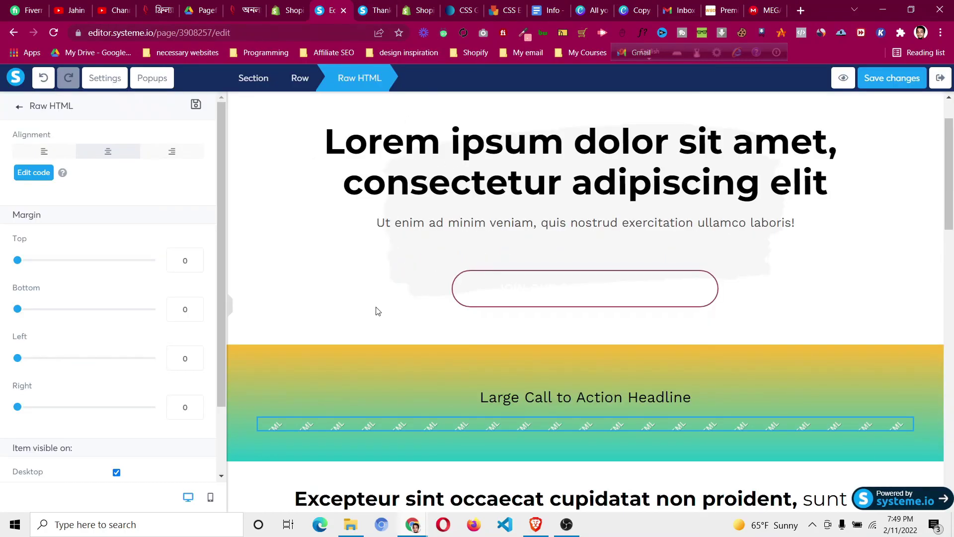